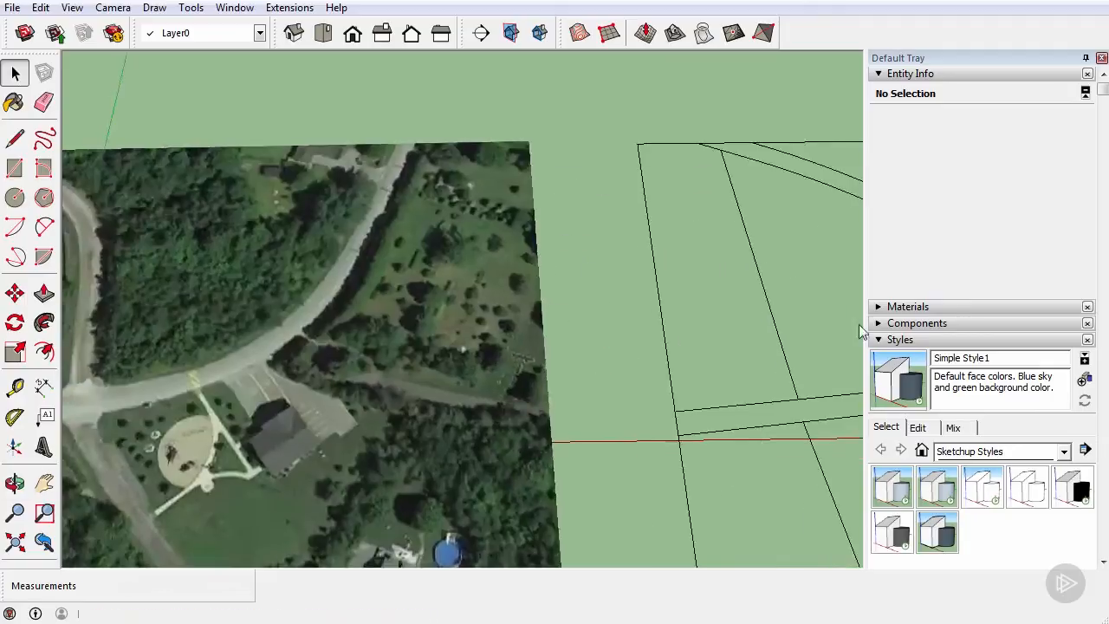
Look over the aerial site image and the neighbouring lot outlines with their marker circles
{"action": "mouse_move", "coordinate": [554, 347]}
{"action": "middle_mouse_down"}
{"action": "mouse_move", "coordinate": [589, 317]}
{"action": "mouse_move", "coordinate": [364, 279]}
{"action": "middle_mouse_up"}
{"action": "scroll", "coordinate": [399, 285], "scroll_direction": "up", "scroll_amount": 2}
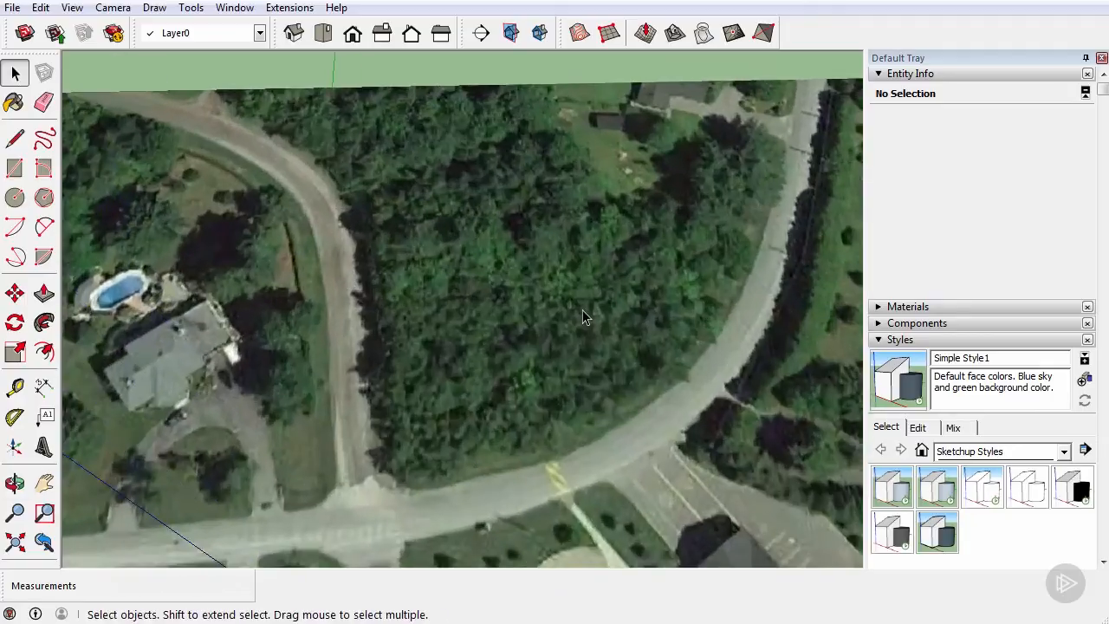
{"action": "scroll", "coordinate": [379, 428], "scroll_direction": "up", "scroll_amount": 1}
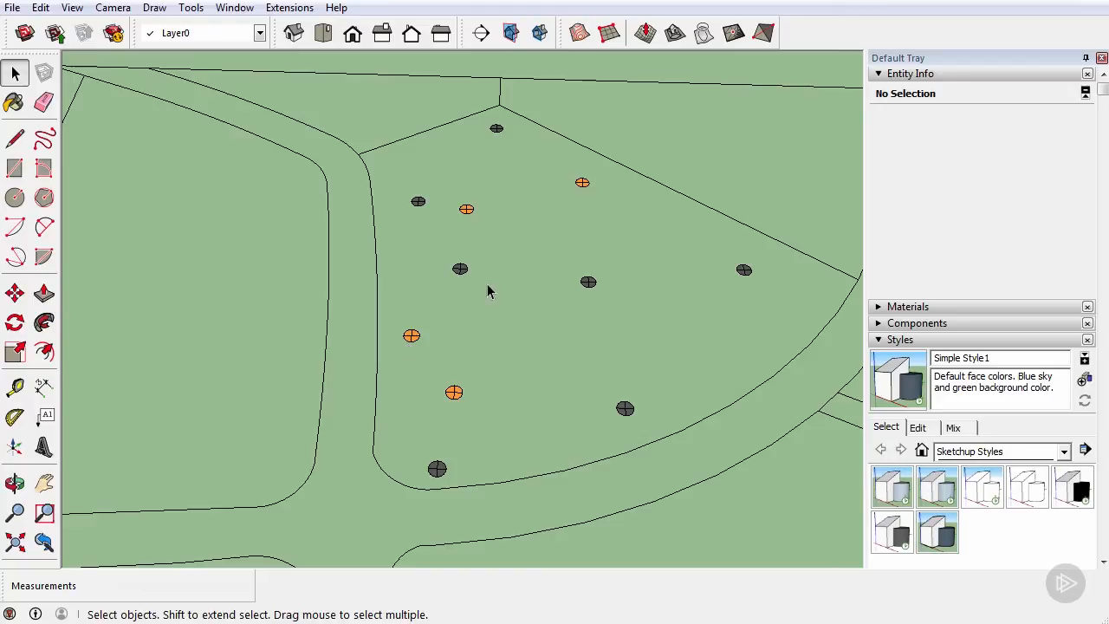
{"action": "scroll", "coordinate": [460, 270], "scroll_direction": "down", "scroll_amount": 5}
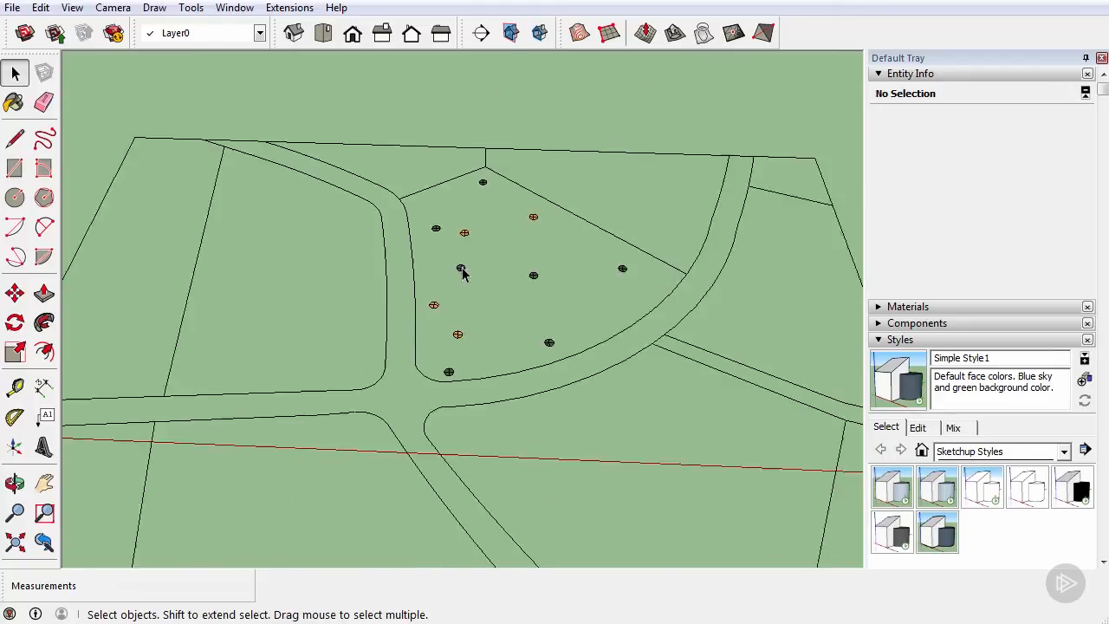
{"action": "scroll", "coordinate": [462, 273], "scroll_direction": "up", "scroll_amount": 2}
{"action": "middle_click_drag", "start_coordinate": [269, 300], "coordinate": [421, 299]}
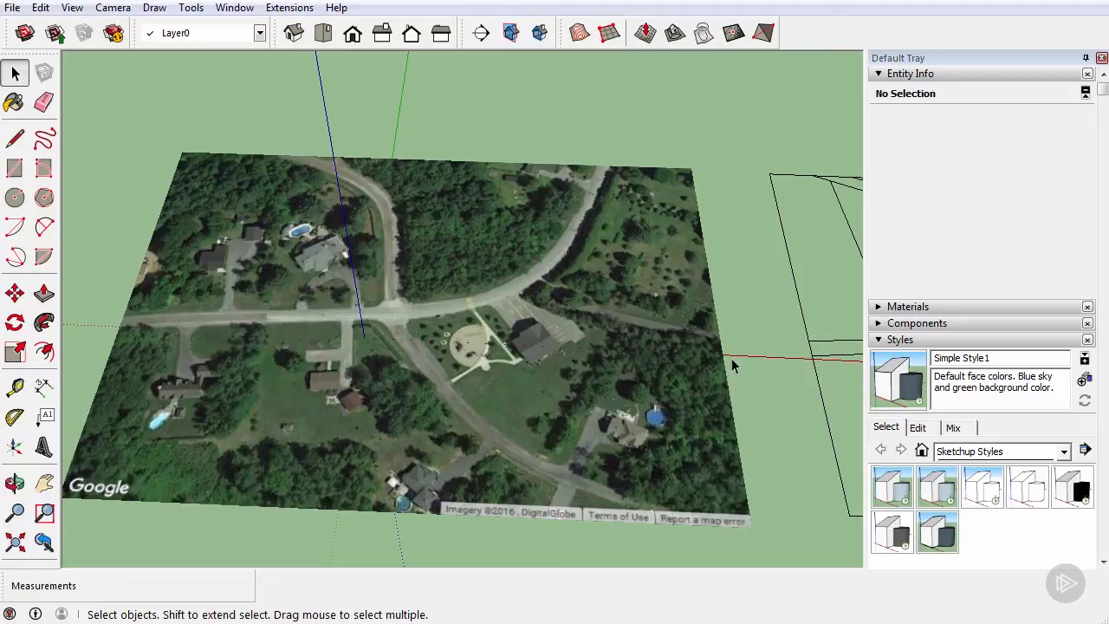
Reveal the layer list, hide the A-terrain-google-snapshot layer and show the A-terrain-google-terrain layer
{"action": "left_click", "coordinate": [879, 340]}
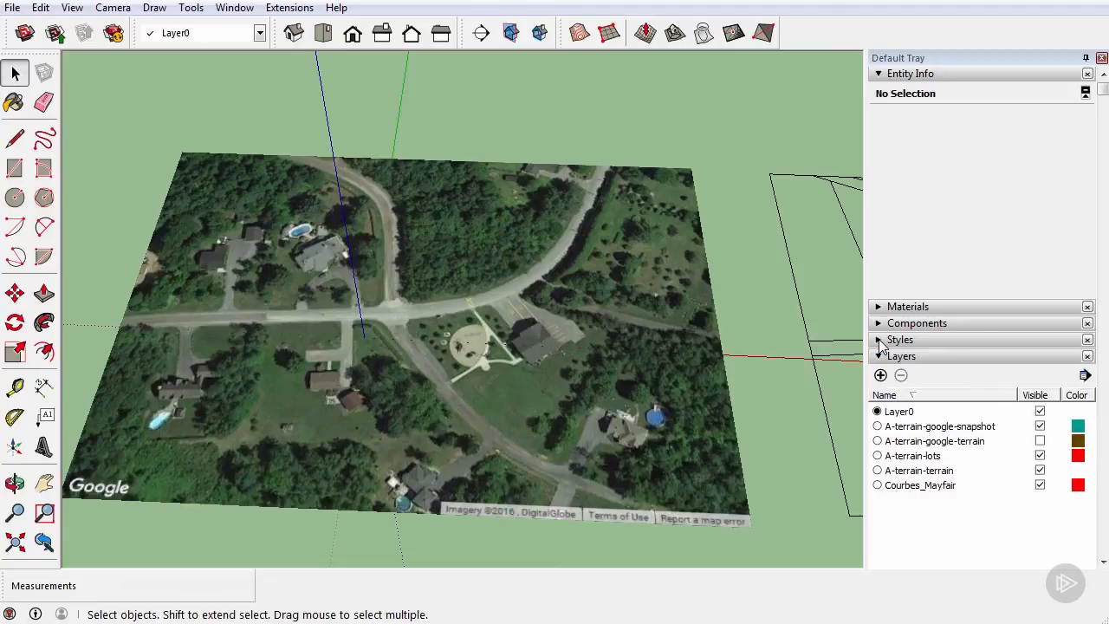
{"action": "mouse_move", "coordinate": [434, 315]}
{"action": "middle_mouse_down"}
{"action": "mouse_move", "coordinate": [465, 324]}
{"action": "mouse_move", "coordinate": [450, 338]}
{"action": "mouse_move", "coordinate": [438, 297]}
{"action": "mouse_move", "coordinate": [448, 301]}
{"action": "middle_mouse_up"}
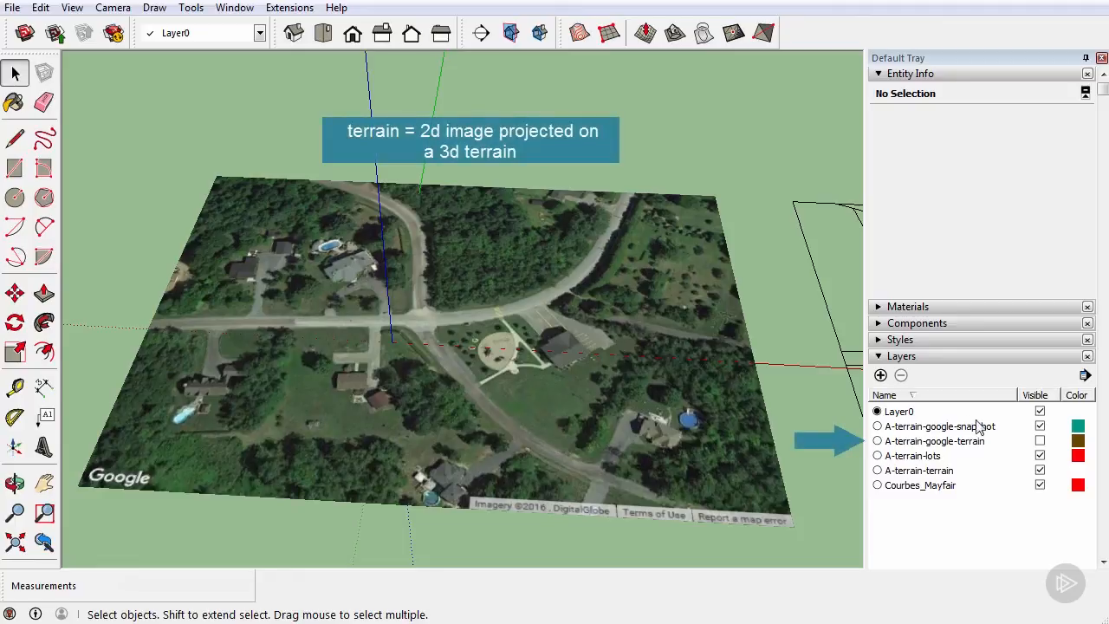
{"action": "left_click", "coordinate": [1040, 426]}
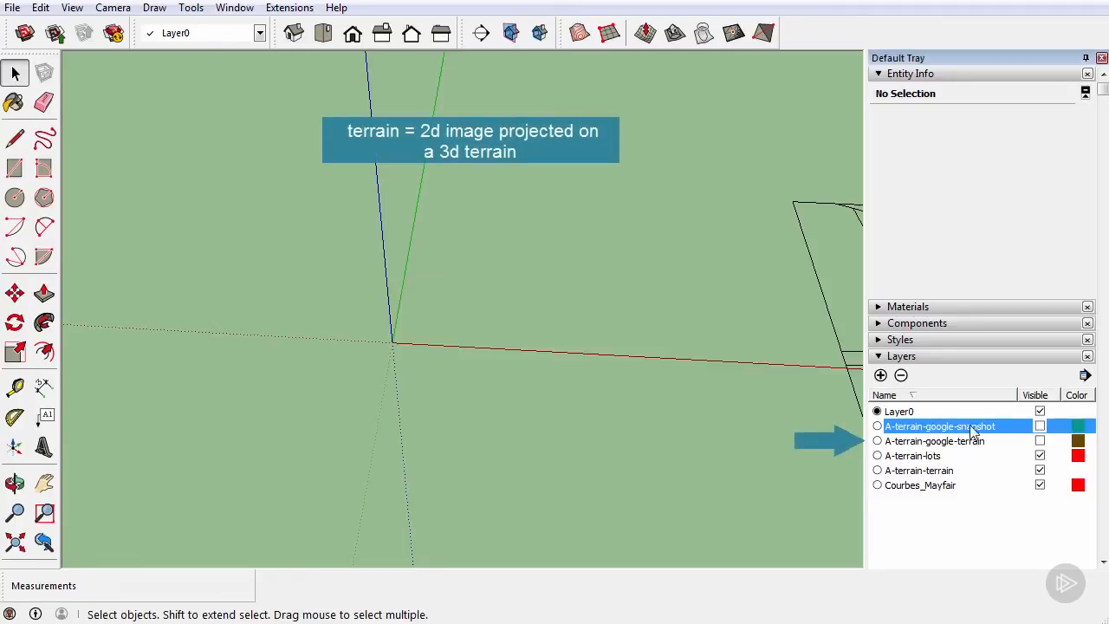
{"action": "left_click", "coordinate": [1040, 441]}
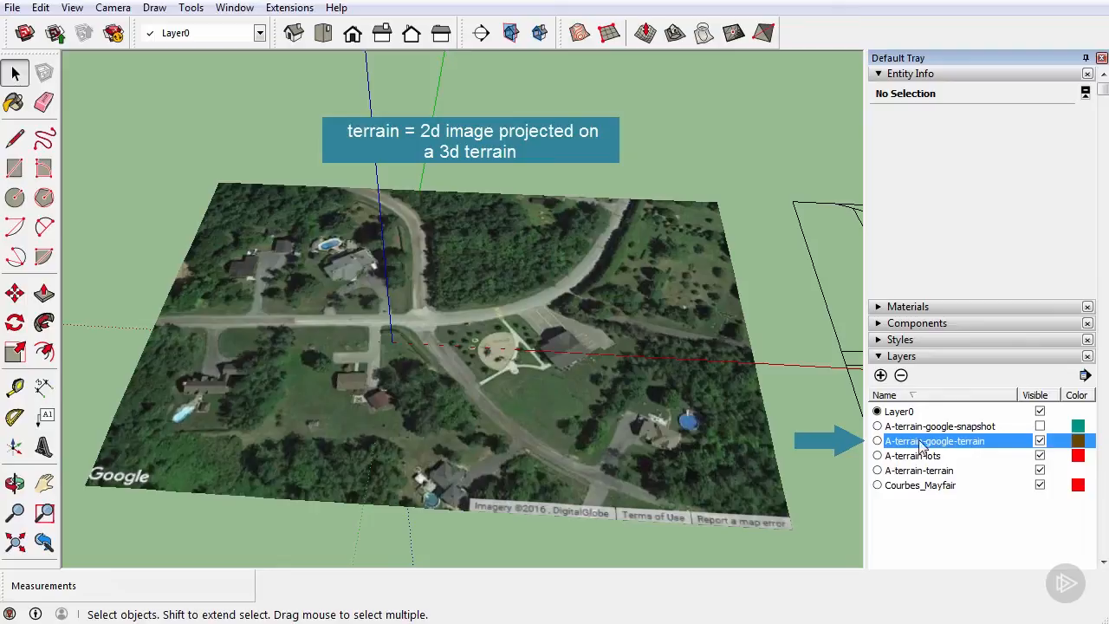
Open the Google terrain group for editing and select all of its connected mesh geometry
{"action": "middle_click_drag", "start_coordinate": [351, 360], "coordinate": [342, 345]}
{"action": "scroll", "coordinate": [371, 361], "scroll_direction": "down", "scroll_amount": 1}
{"action": "double_click", "coordinate": [370, 361]}
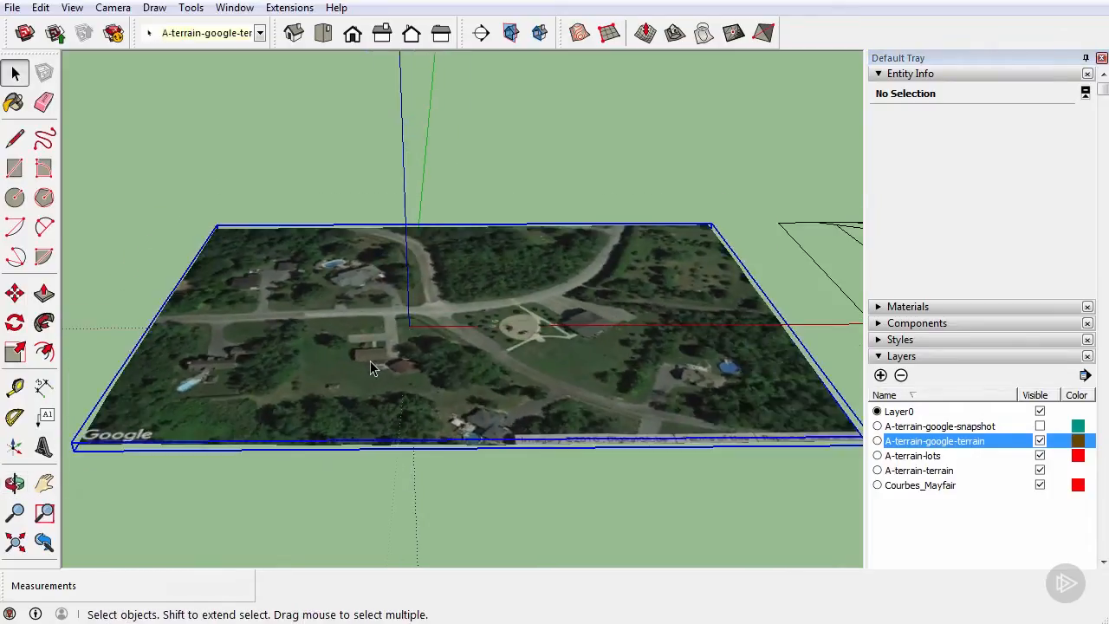
{"action": "left_click", "coordinate": [371, 362]}
{"action": "middle_click_drag", "start_coordinate": [400, 308], "coordinate": [418, 351]}
{"action": "scroll", "coordinate": [423, 359], "scroll_direction": "up", "scroll_amount": 2}
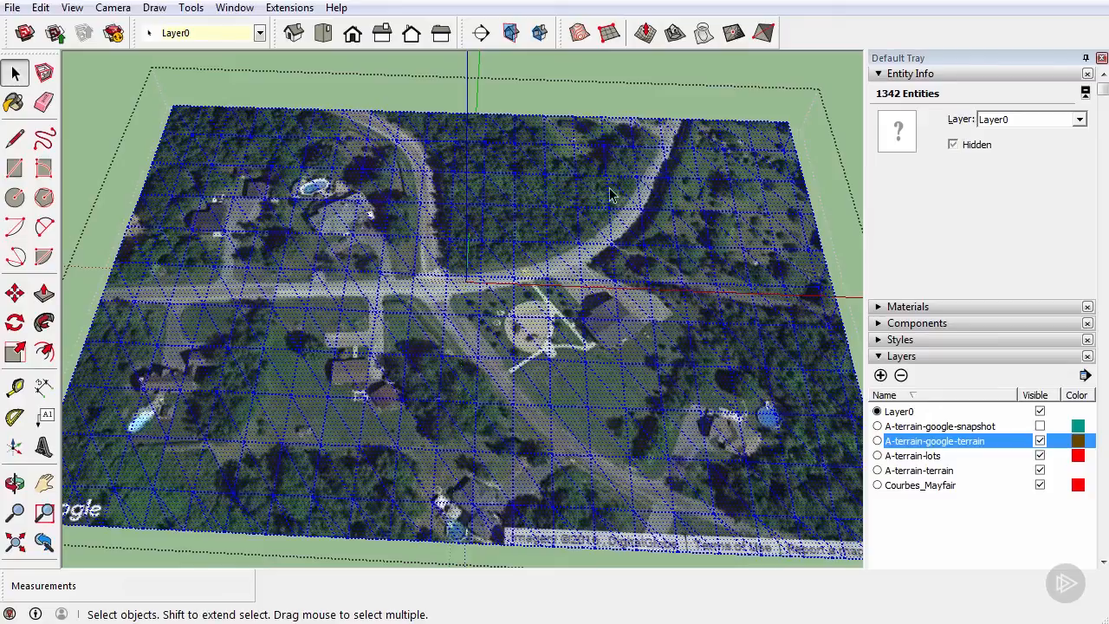
Examine the triangulated terrain mesh around the wooded lot between the roads, then leave the group and clear the selection
{"action": "middle_click_drag", "start_coordinate": [474, 304], "coordinate": [445, 253]}
{"action": "scroll", "coordinate": [443, 260], "scroll_direction": "up", "scroll_amount": 3}
{"action": "scroll", "coordinate": [468, 299], "scroll_direction": "up", "scroll_amount": 1}
{"action": "middle_click_drag", "start_coordinate": [553, 249], "coordinate": [553, 318]}
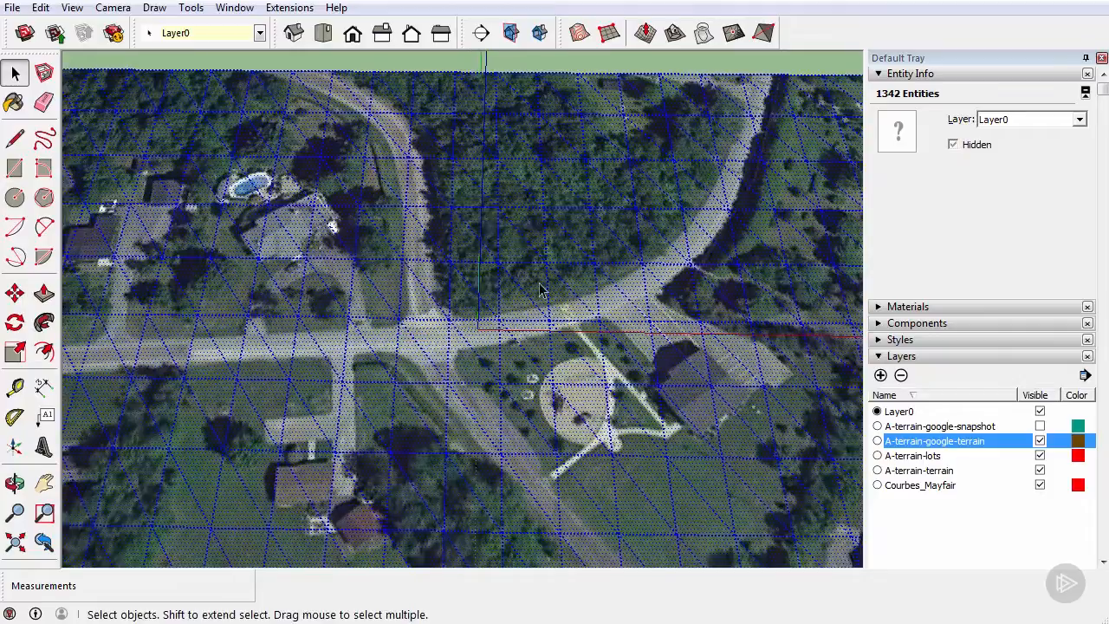
{"action": "middle_click_drag", "start_coordinate": [562, 234], "coordinate": [563, 273]}
{"action": "middle_click_drag", "start_coordinate": [598, 227], "coordinate": [517, 497], "text": "shift"}
{"action": "scroll", "coordinate": [542, 321], "scroll_direction": "down", "scroll_amount": 3}
{"action": "scroll", "coordinate": [563, 216], "scroll_direction": "up", "scroll_amount": 5}
{"action": "middle_click_drag", "start_coordinate": [462, 199], "coordinate": [446, 337]}
{"action": "middle_click_drag", "start_coordinate": [481, 279], "coordinate": [486, 307], "text": "shift"}
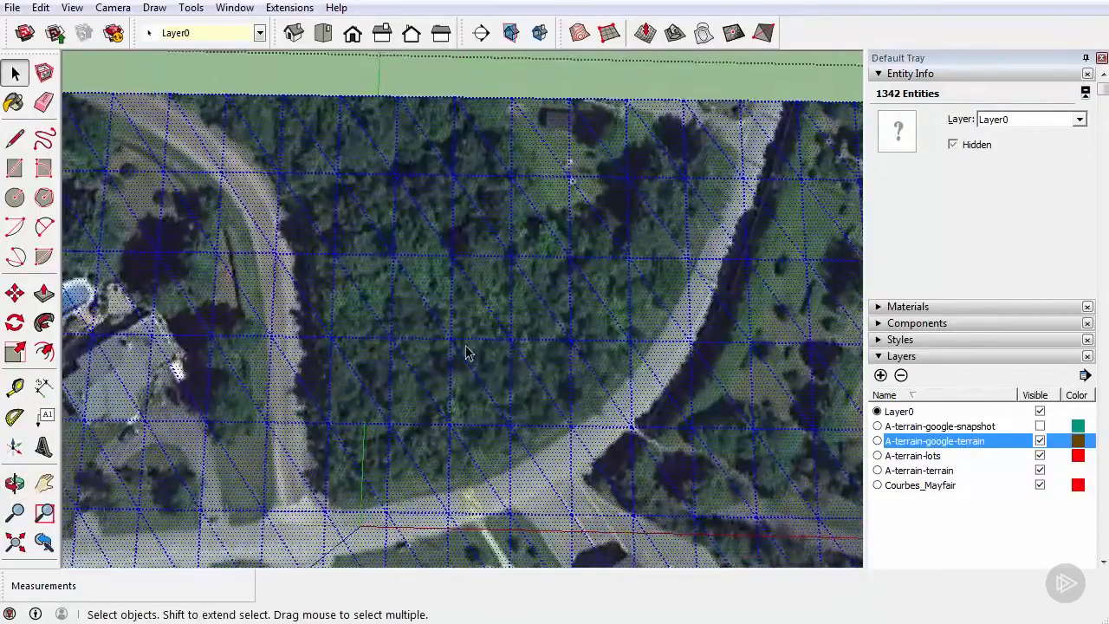
{"action": "scroll", "coordinate": [464, 340], "scroll_direction": "up", "scroll_amount": 1}
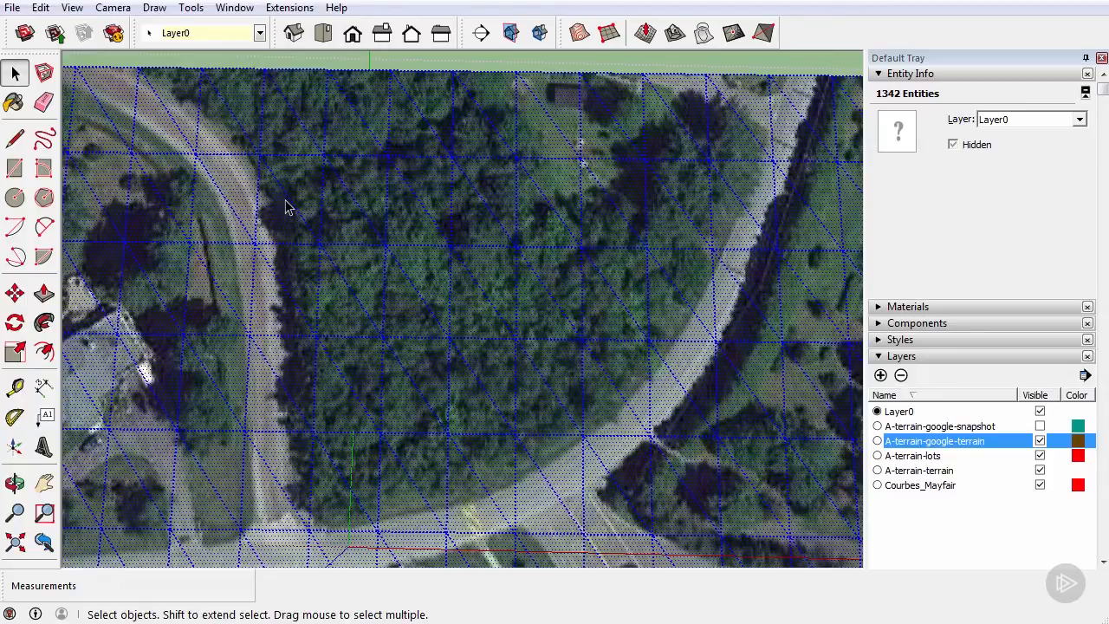
{"action": "middle_click_drag", "start_coordinate": [465, 236], "coordinate": [472, 273]}
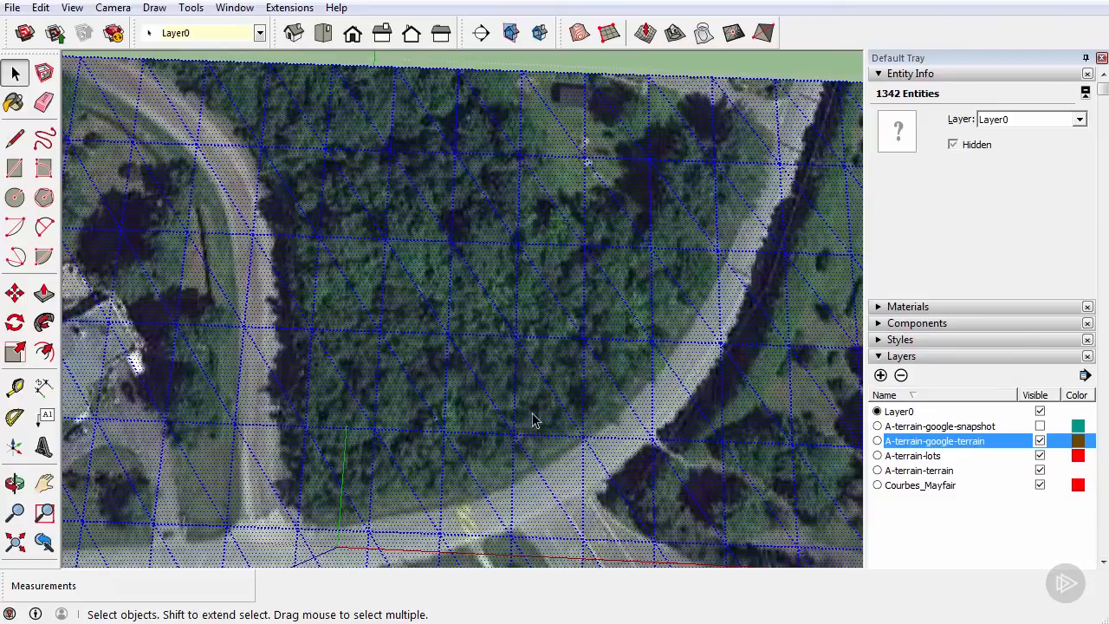
{"action": "scroll", "coordinate": [625, 367], "scroll_direction": "down", "scroll_amount": 1}
{"action": "scroll", "coordinate": [625, 368], "scroll_direction": "down", "scroll_amount": 2}
{"action": "scroll", "coordinate": [569, 402], "scroll_direction": "up", "scroll_amount": 1}
{"action": "scroll", "coordinate": [535, 395], "scroll_direction": "up", "scroll_amount": 2}
{"action": "middle_click_drag", "start_coordinate": [502, 390], "coordinate": [500, 258]}
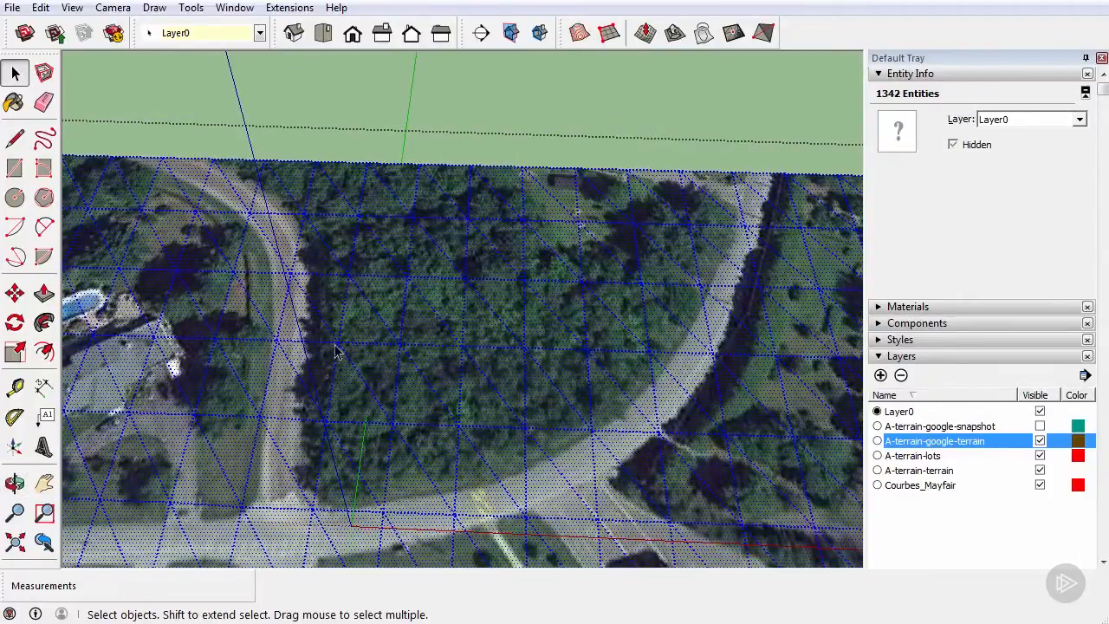
{"action": "scroll", "coordinate": [434, 290], "scroll_direction": "down", "scroll_amount": 5}
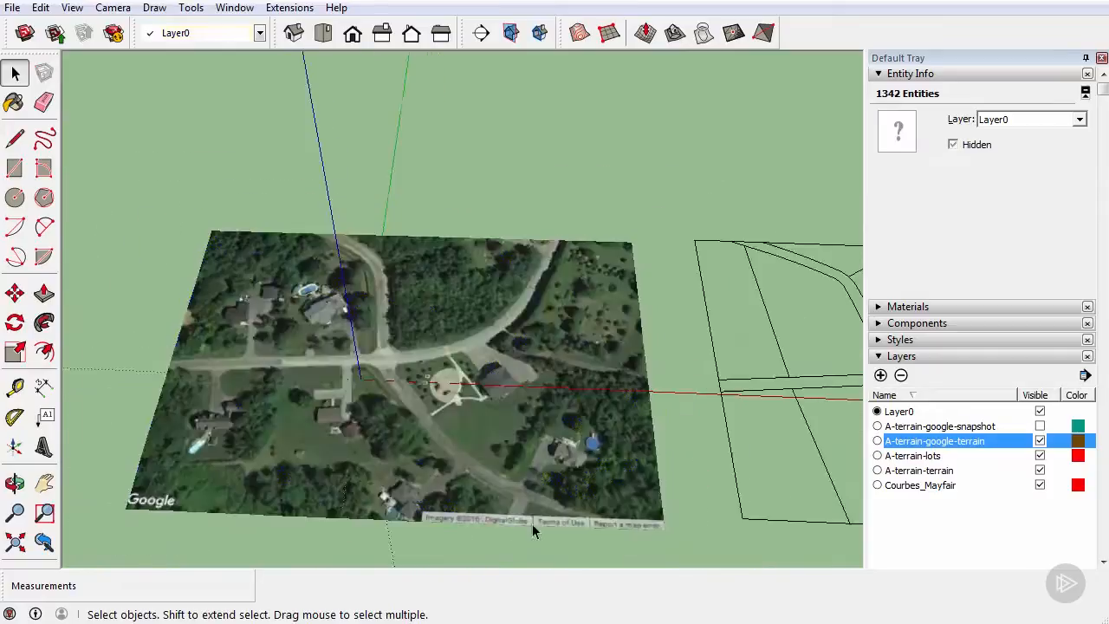
{"action": "left_click", "coordinate": [452, 533]}
Inspect the aerial image draped over the terrain around the wooded lot, finishing with the whole model in view
{"action": "scroll", "coordinate": [442, 532], "scroll_direction": "up", "scroll_amount": 5}
{"action": "middle_click_drag", "start_coordinate": [448, 470], "coordinate": [483, 520]}
{"action": "scroll", "coordinate": [424, 499], "scroll_direction": "down", "scroll_amount": 3}
{"action": "middle_click_drag", "start_coordinate": [446, 434], "coordinate": [447, 323]}
{"action": "middle_click_drag", "start_coordinate": [469, 375], "coordinate": [527, 607], "text": "shift"}
{"action": "scroll", "coordinate": [408, 242], "scroll_direction": "up", "scroll_amount": 1}
{"action": "middle_click_drag", "start_coordinate": [424, 275], "coordinate": [407, 173]}
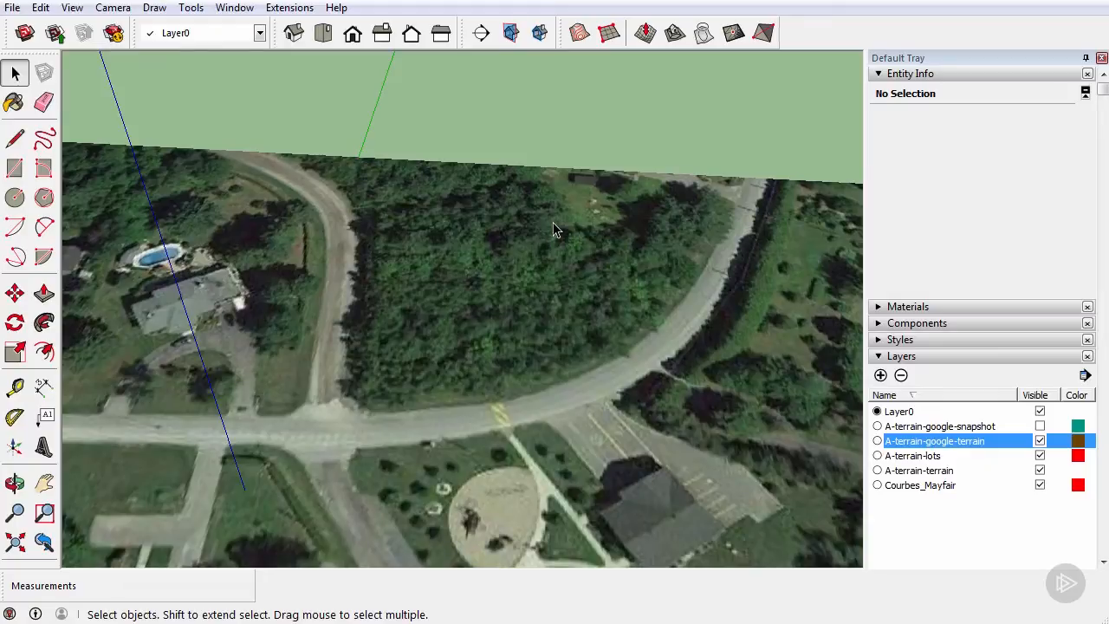
{"action": "key", "text": "shift+z"}
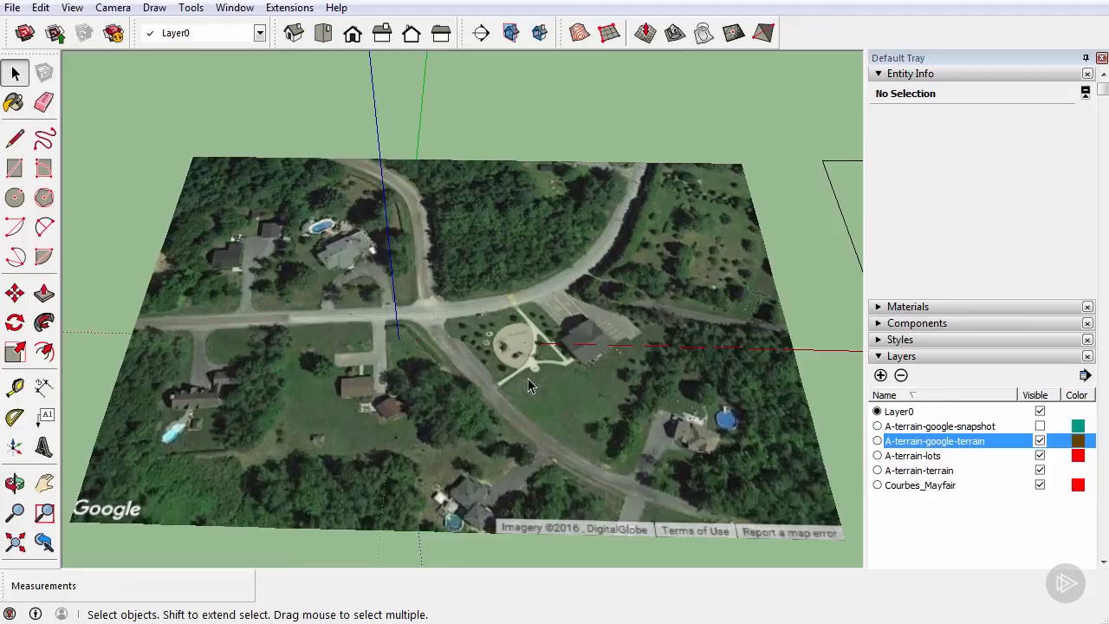
Show the A-terrain-google-snapshot layer again, then hide and delete the A-terrain-google-terrain layer together with its contents
{"action": "left_click", "coordinate": [1040, 425]}
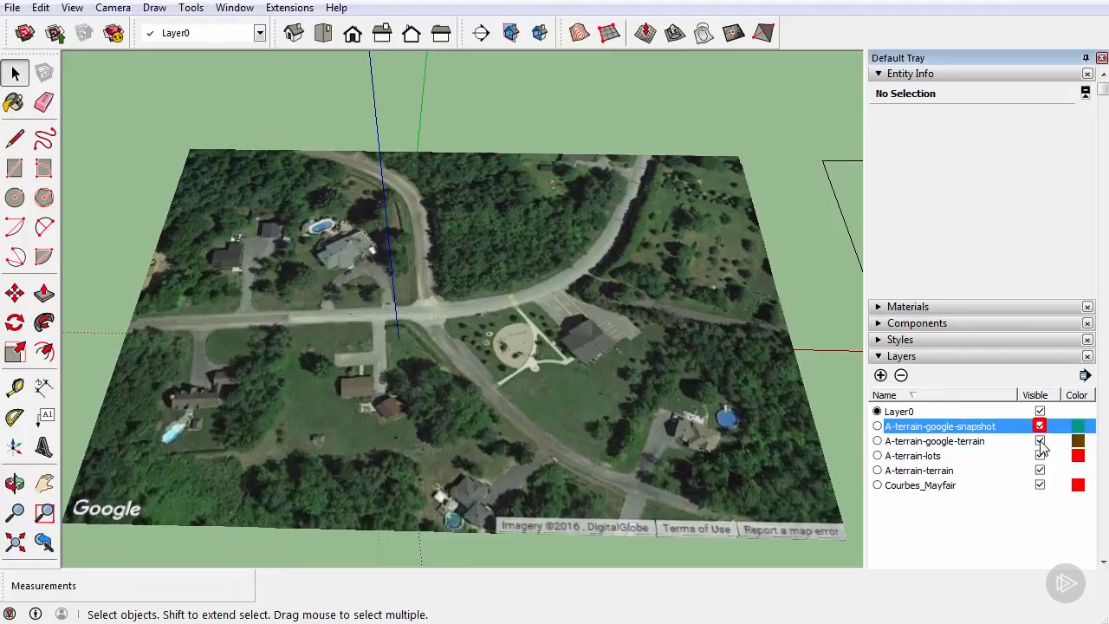
{"action": "left_click", "coordinate": [1040, 441]}
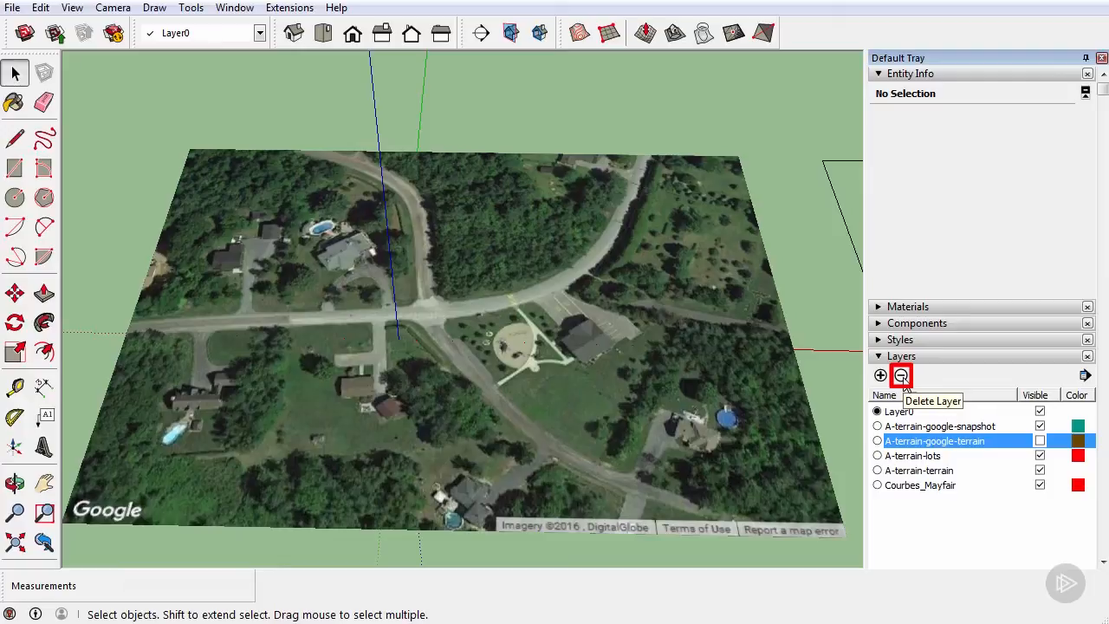
{"action": "left_click", "coordinate": [901, 376]}
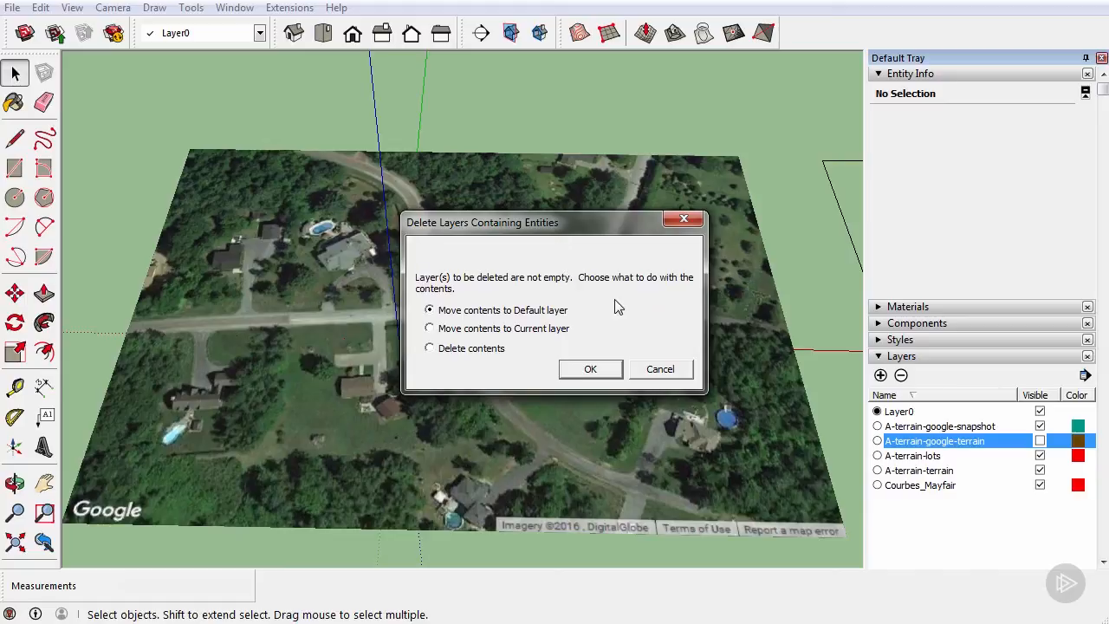
{"action": "left_click", "coordinate": [430, 348]}
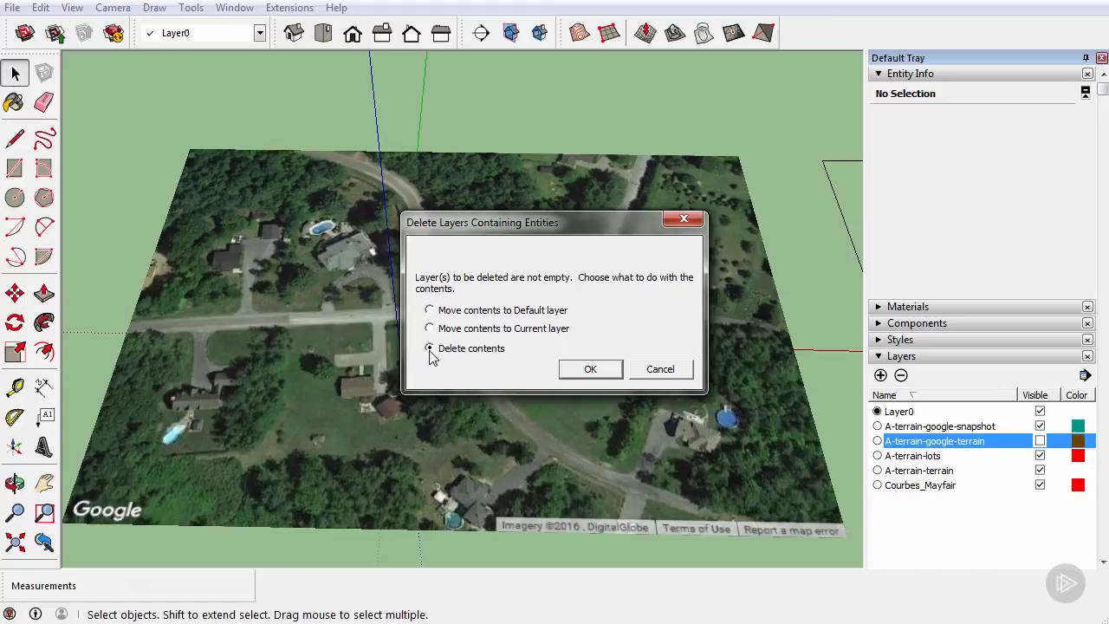
{"action": "left_click", "coordinate": [589, 369]}
{"action": "middle_click_drag", "start_coordinate": [502, 362], "coordinate": [464, 429]}
{"action": "scroll", "coordinate": [457, 362], "scroll_direction": "down", "scroll_amount": 2}
{"action": "middle_click_drag", "start_coordinate": [440, 390], "coordinate": [447, 369], "text": "shift"}
{"action": "scroll", "coordinate": [501, 394], "scroll_direction": "up", "scroll_amount": 3}
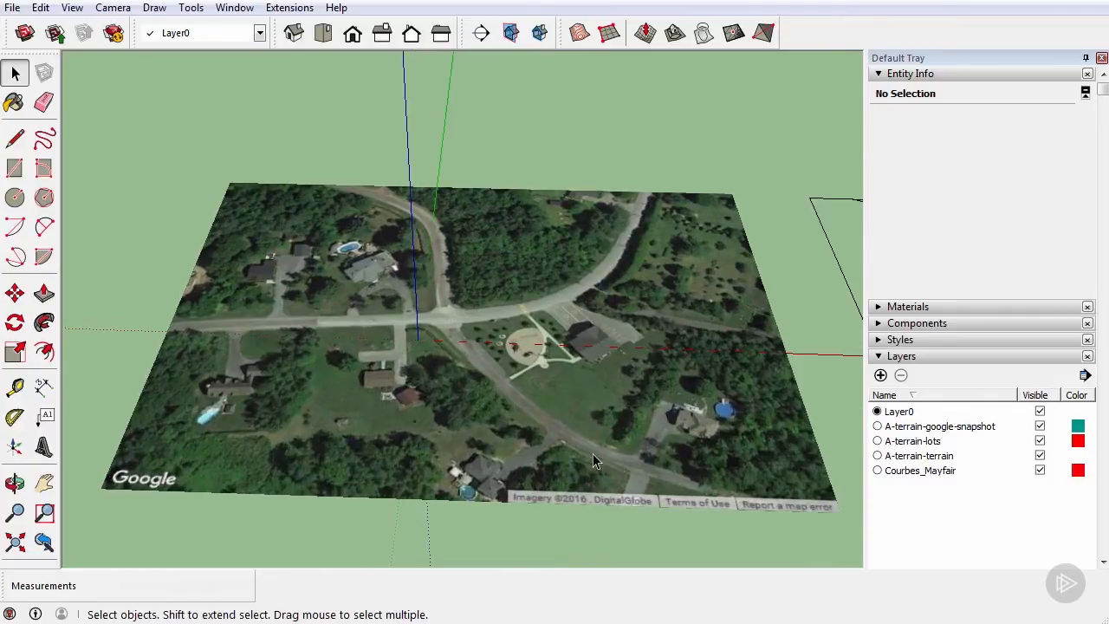
{"action": "scroll", "coordinate": [542, 424], "scroll_direction": "up", "scroll_amount": 1}
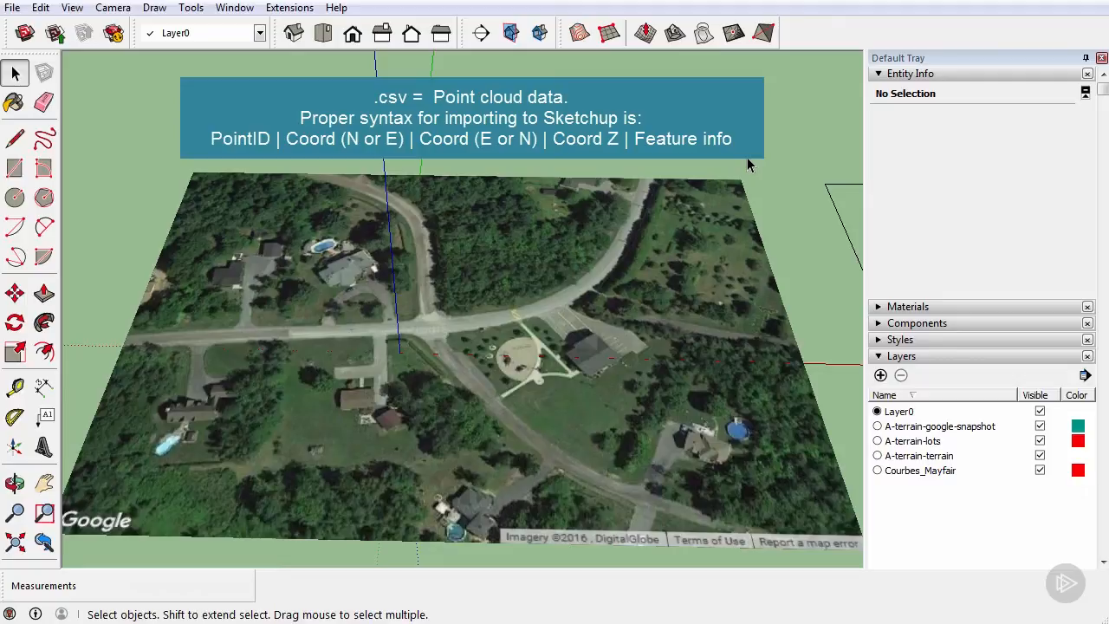
{"action": "left_click", "coordinate": [286, 9]}
{"action": "mouse_move", "coordinate": [287, 28]}
{"action": "left_click", "coordinate": [291, 8]}
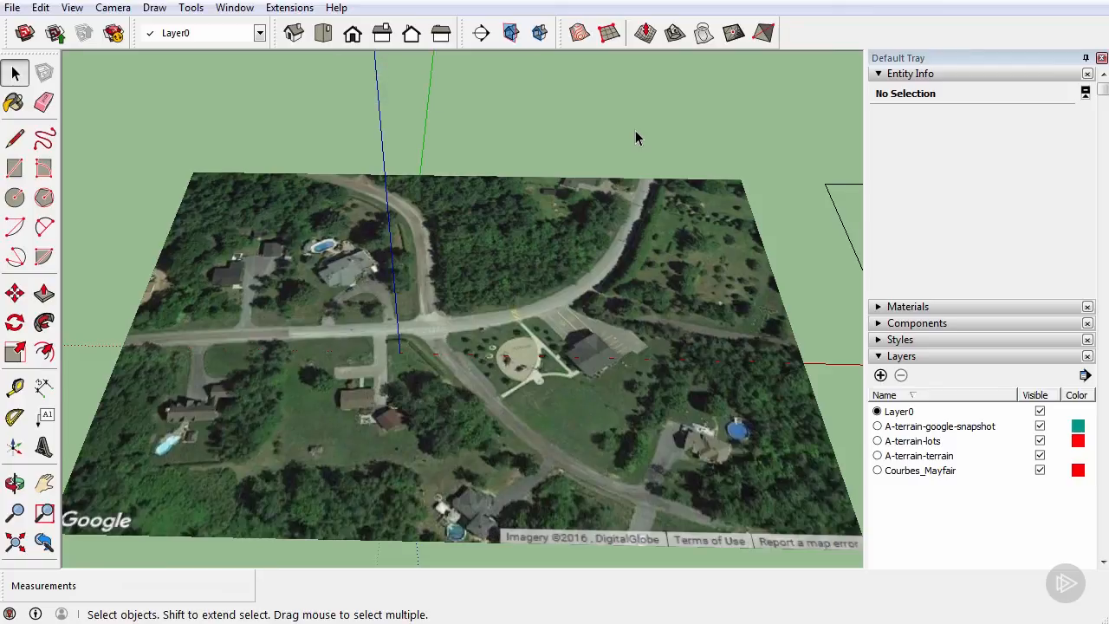
{"action": "scroll", "coordinate": [648, 206], "scroll_direction": "up", "scroll_amount": 1}
{"action": "scroll", "coordinate": [650, 206], "scroll_direction": "down", "scroll_amount": 2}
Import the AutoCAD file DIS1_M2_Terrain.dxf from the M2 folder and dismiss the import results
{"action": "left_click", "coordinate": [13, 8]}
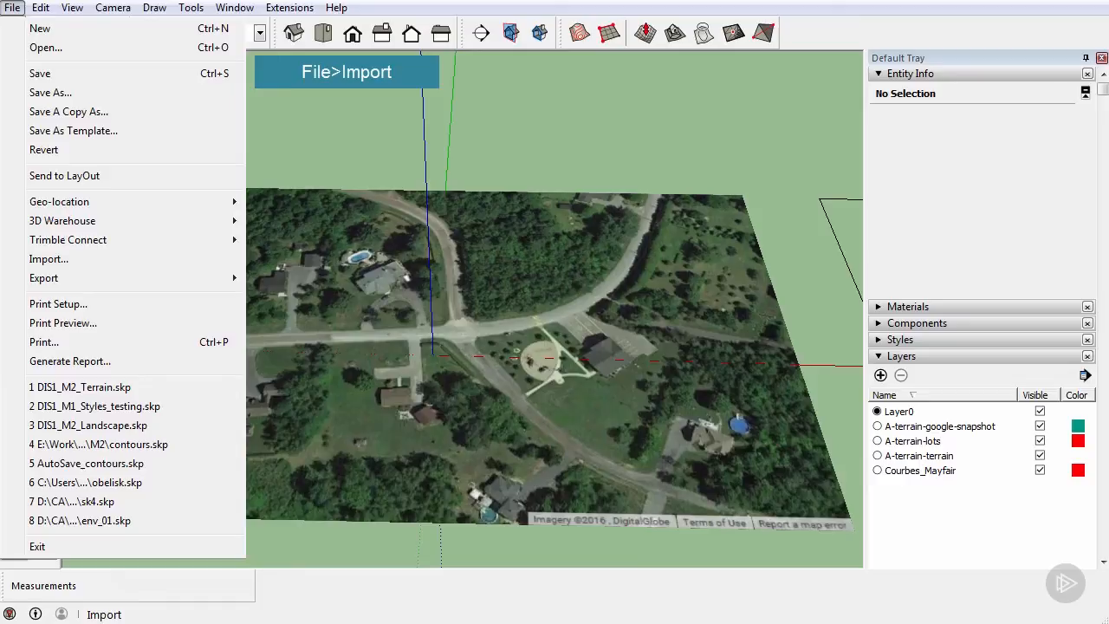
{"action": "left_click", "coordinate": [49, 258]}
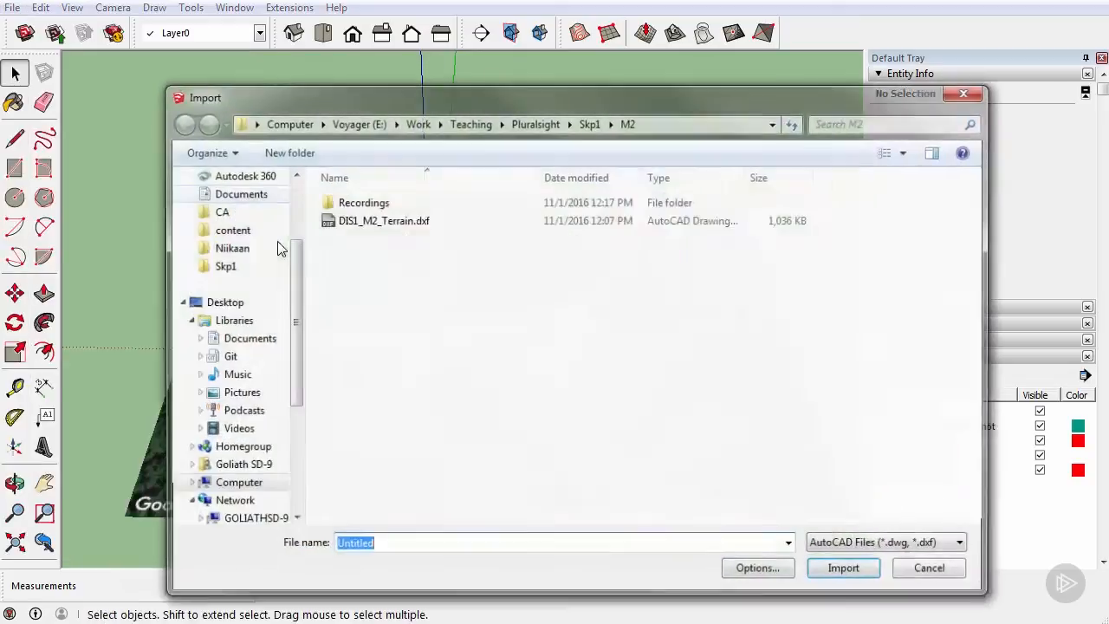
{"action": "left_click", "coordinate": [378, 227]}
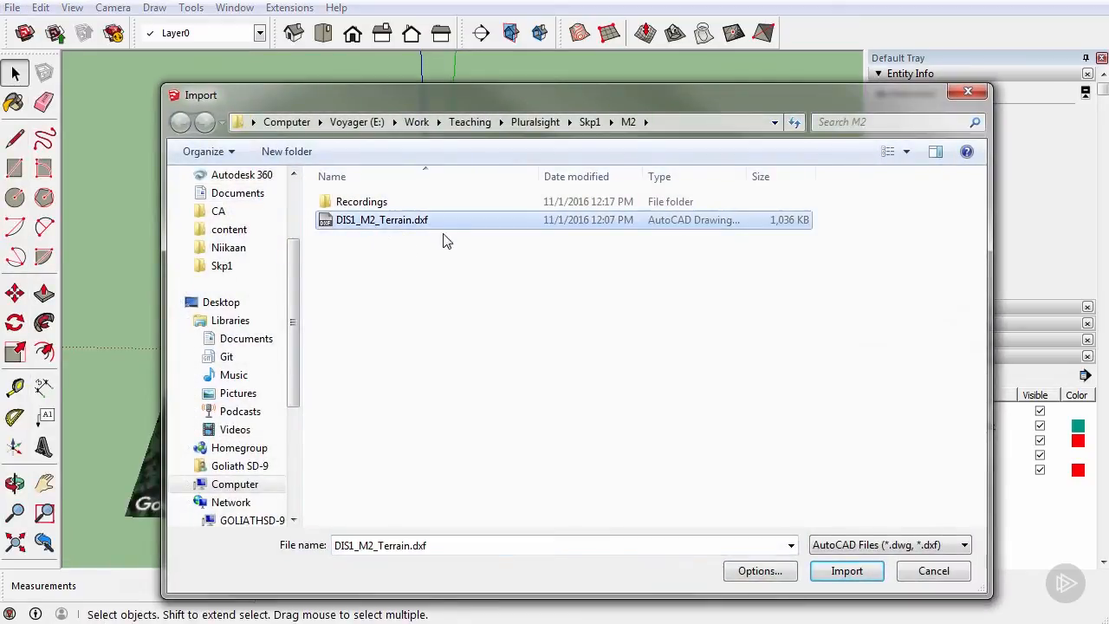
{"action": "left_click", "coordinate": [846, 572]}
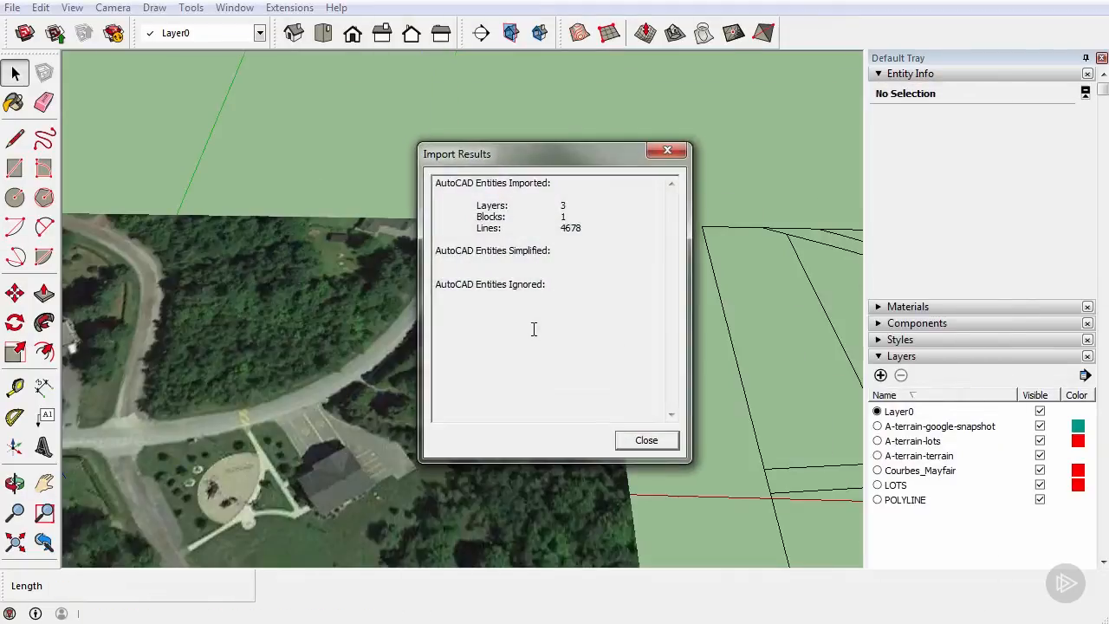
{"action": "left_click_drag", "start_coordinate": [578, 157], "coordinate": [484, 161]}
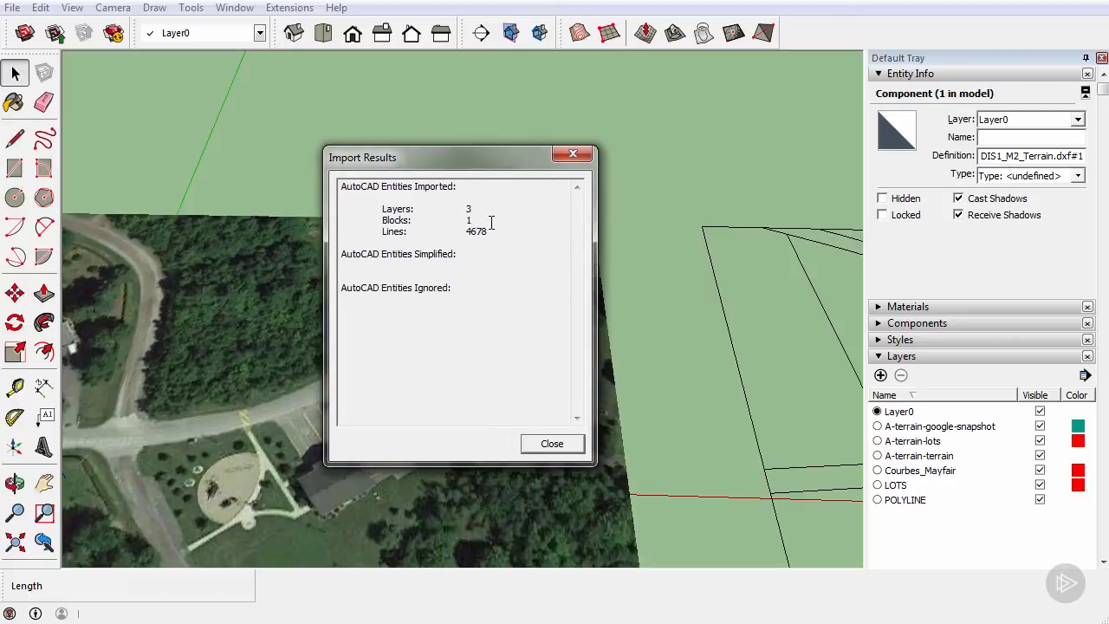
{"action": "left_click", "coordinate": [539, 446]}
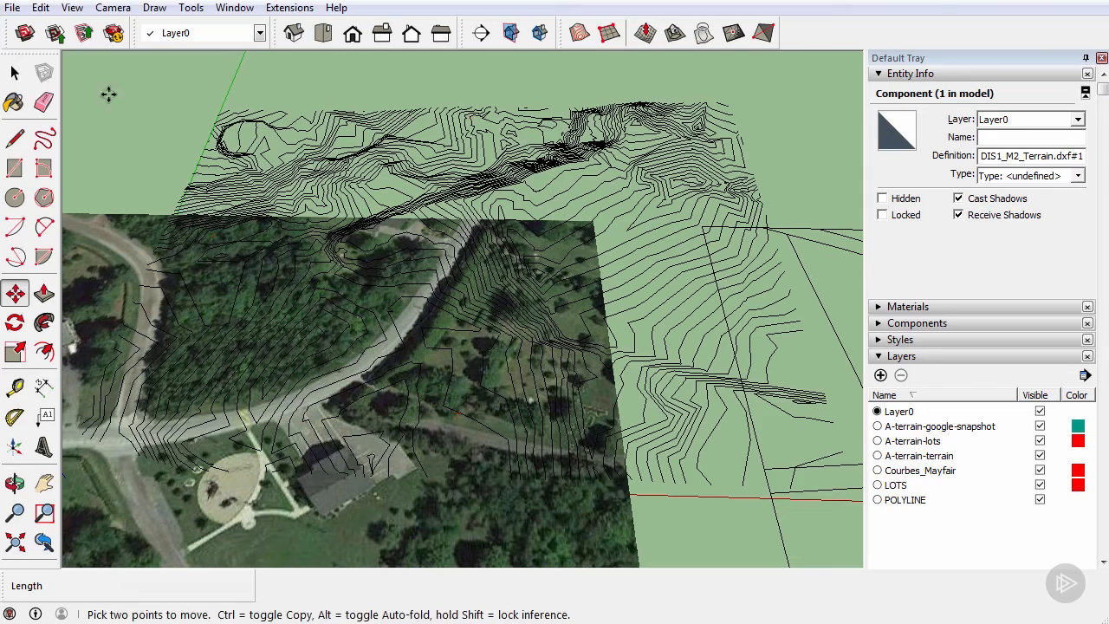
Select the imported contour component and examine how its contour lines lie over the aerial image
{"action": "left_click", "coordinate": [15, 73]}
{"action": "left_click", "coordinate": [549, 168]}
{"action": "middle_click_drag", "start_coordinate": [548, 167], "coordinate": [555, 338]}
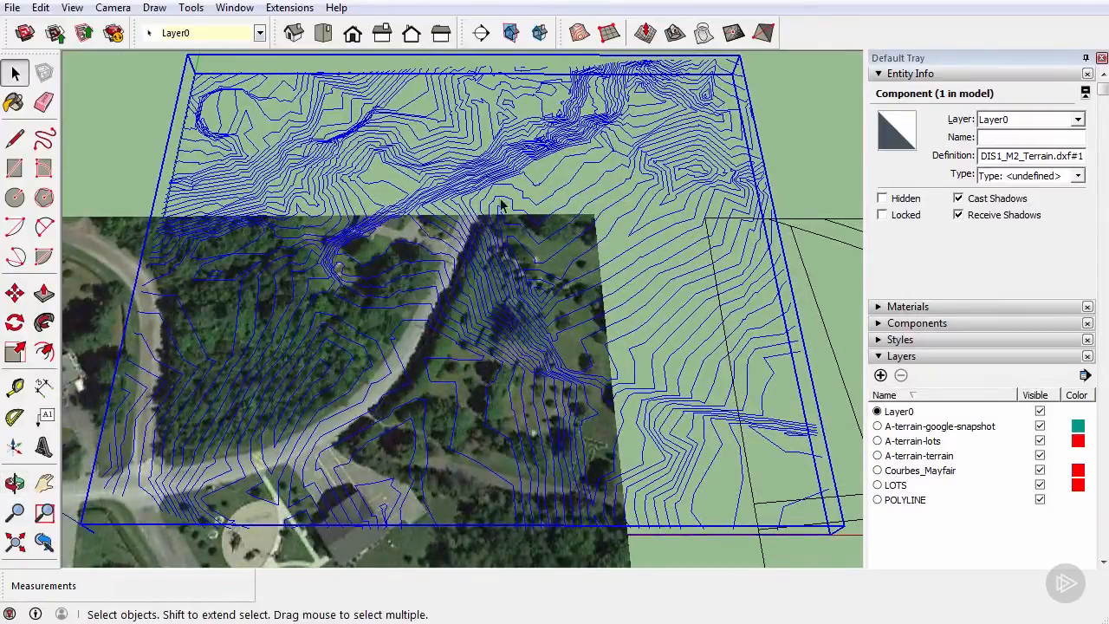
{"action": "middle_click_drag", "start_coordinate": [460, 222], "coordinate": [425, 308], "text": "shift"}
{"action": "scroll", "coordinate": [486, 178], "scroll_direction": "up", "scroll_amount": 5}
{"action": "scroll", "coordinate": [485, 178], "scroll_direction": "down", "scroll_amount": 2}
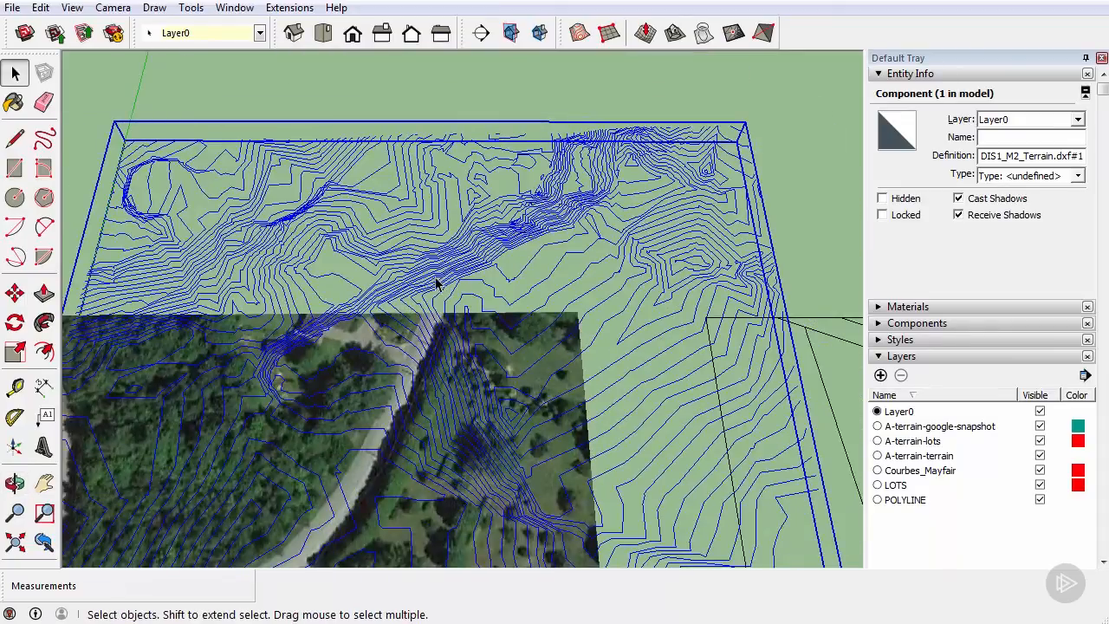
{"action": "scroll", "coordinate": [440, 283], "scroll_direction": "down", "scroll_amount": 2}
{"action": "middle_click_drag", "start_coordinate": [454, 291], "coordinate": [498, 263]}
{"action": "scroll", "coordinate": [604, 273], "scroll_direction": "up", "scroll_amount": 2}
{"action": "scroll", "coordinate": [604, 273], "scroll_direction": "down", "scroll_amount": 2}
{"action": "scroll", "coordinate": [544, 260], "scroll_direction": "down", "scroll_amount": 2}
{"action": "scroll", "coordinate": [544, 260], "scroll_direction": "up", "scroll_amount": 2}
{"action": "double_click", "coordinate": [545, 260]}
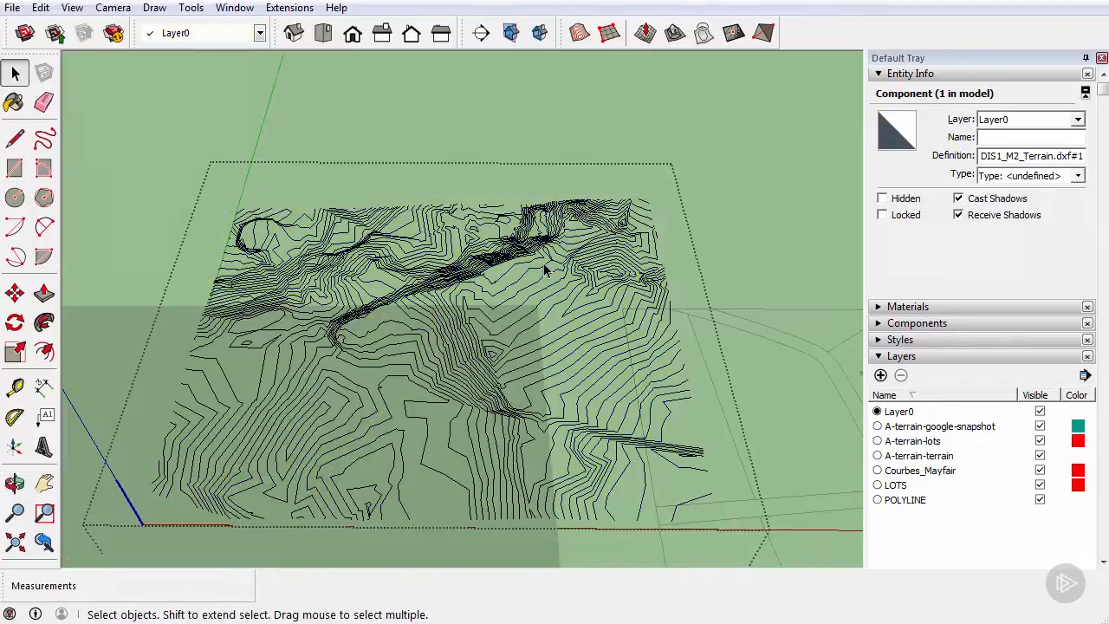
{"action": "left_click", "coordinate": [545, 259]}
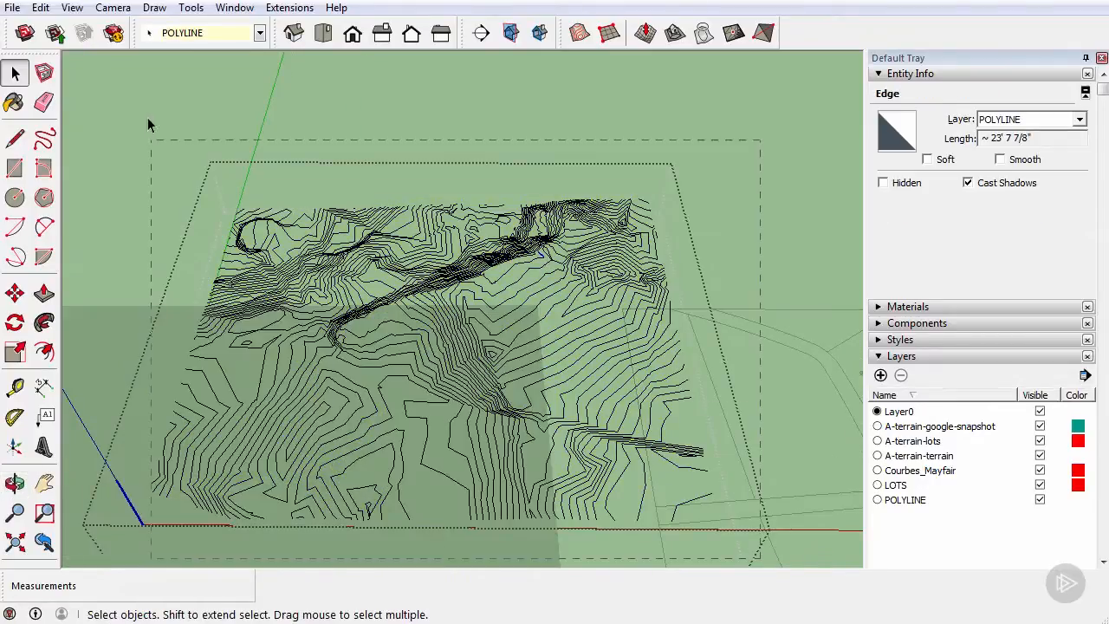
{"action": "left_click_drag", "start_coordinate": [151, 146], "coordinate": [147, 114]}
{"action": "left_click", "coordinate": [445, 282]}
{"action": "left_click", "coordinate": [459, 269]}
{"action": "left_click_drag", "start_coordinate": [754, 543], "coordinate": [121, 127]}
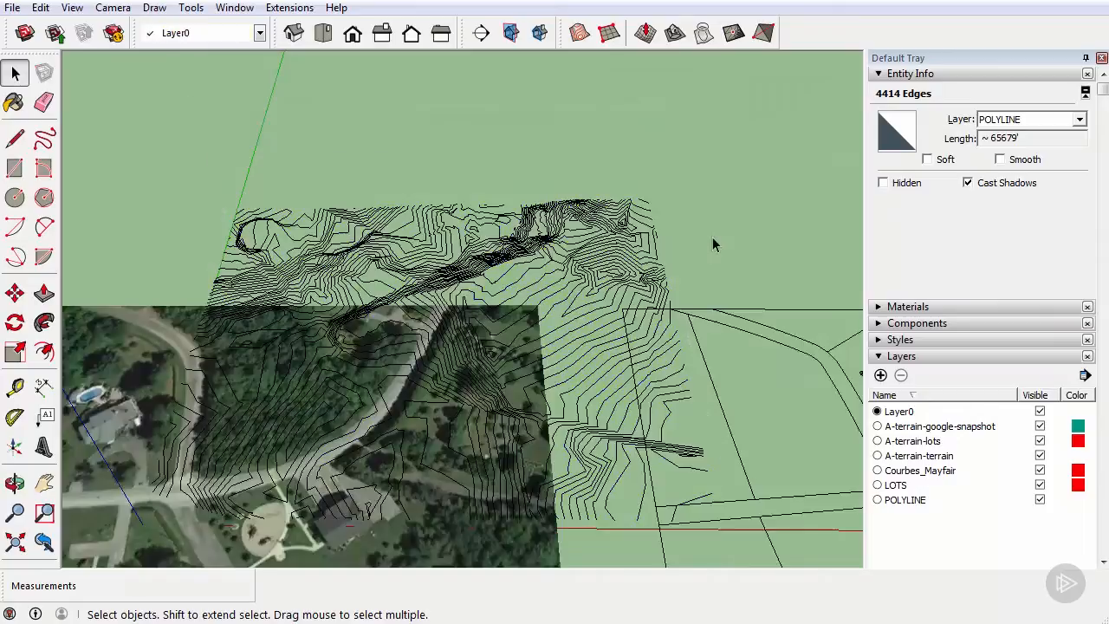
{"action": "left_click", "coordinate": [713, 240]}
Open the imported contour component and generate a terrain surface from all its contour lines with Sandbox From Contours
{"action": "middle_click_drag", "start_coordinate": [713, 240], "coordinate": [562, 275]}
{"action": "left_click", "coordinate": [561, 276]}
{"action": "double_click", "coordinate": [562, 276]}
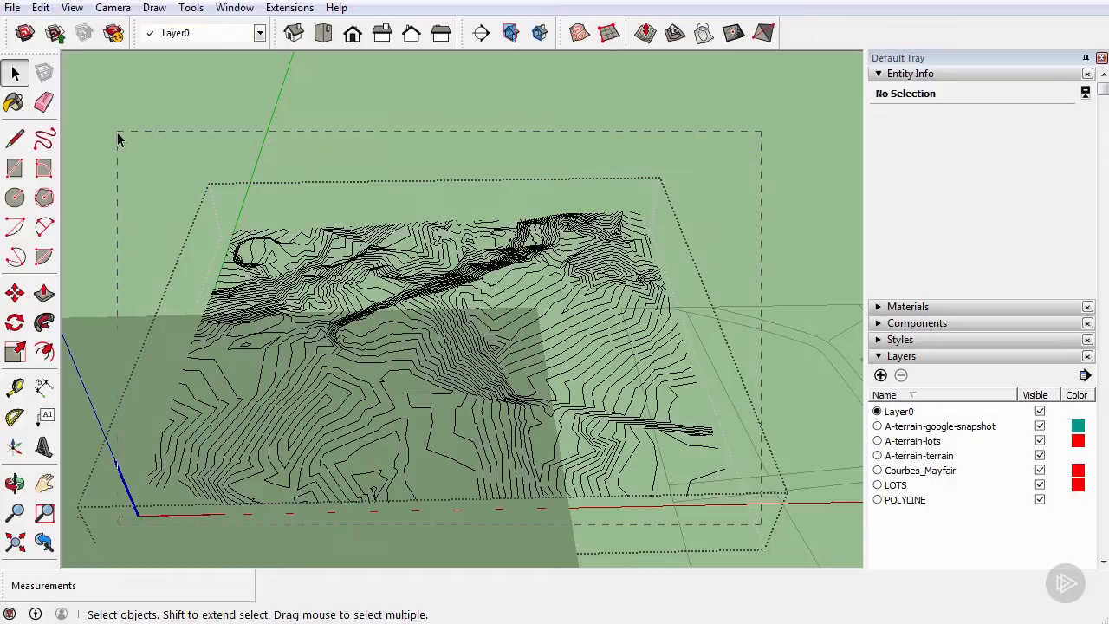
{"action": "key", "text": "ctrl+a"}
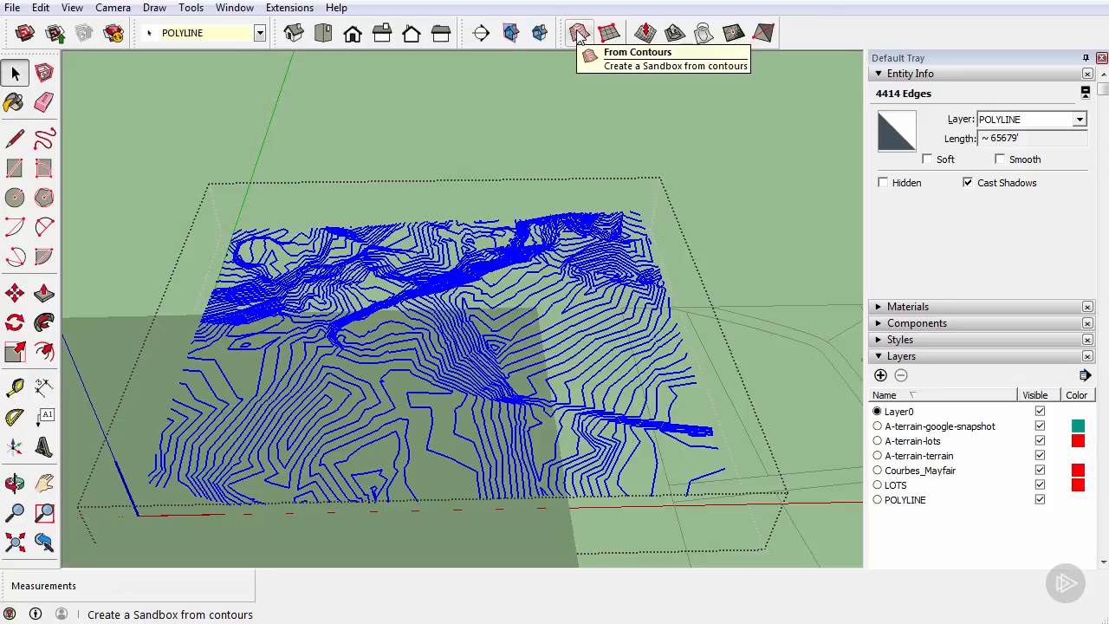
{"action": "left_click", "coordinate": [580, 38]}
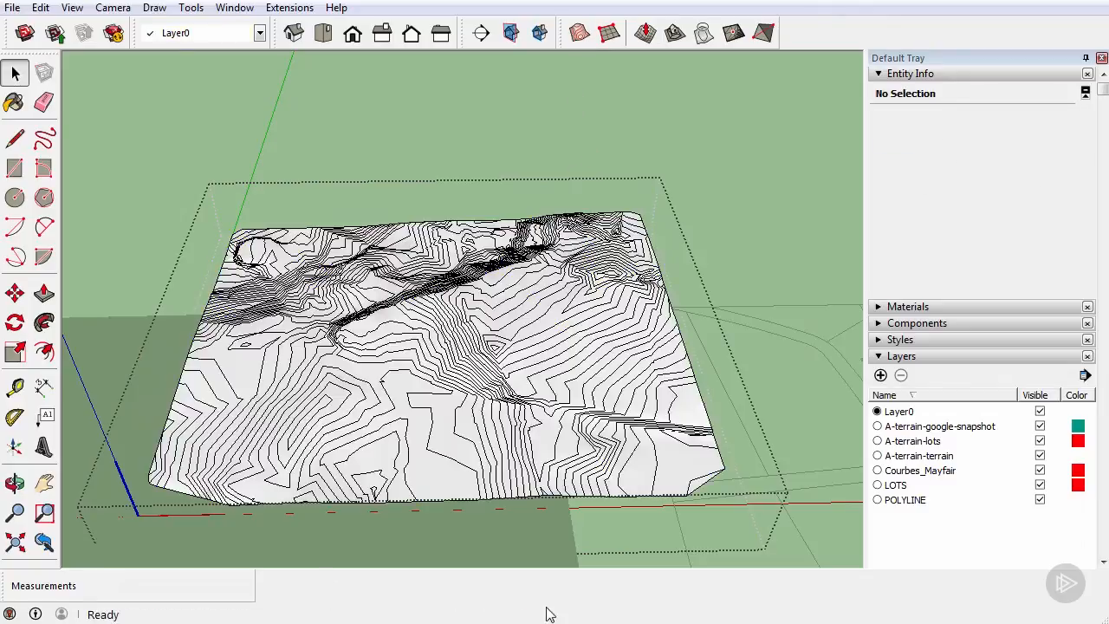
Examine the generated terrain surface from several angles and select its group
{"action": "middle_click_drag", "start_coordinate": [584, 394], "coordinate": [442, 373]}
{"action": "scroll", "coordinate": [396, 280], "scroll_direction": "up", "scroll_amount": 5}
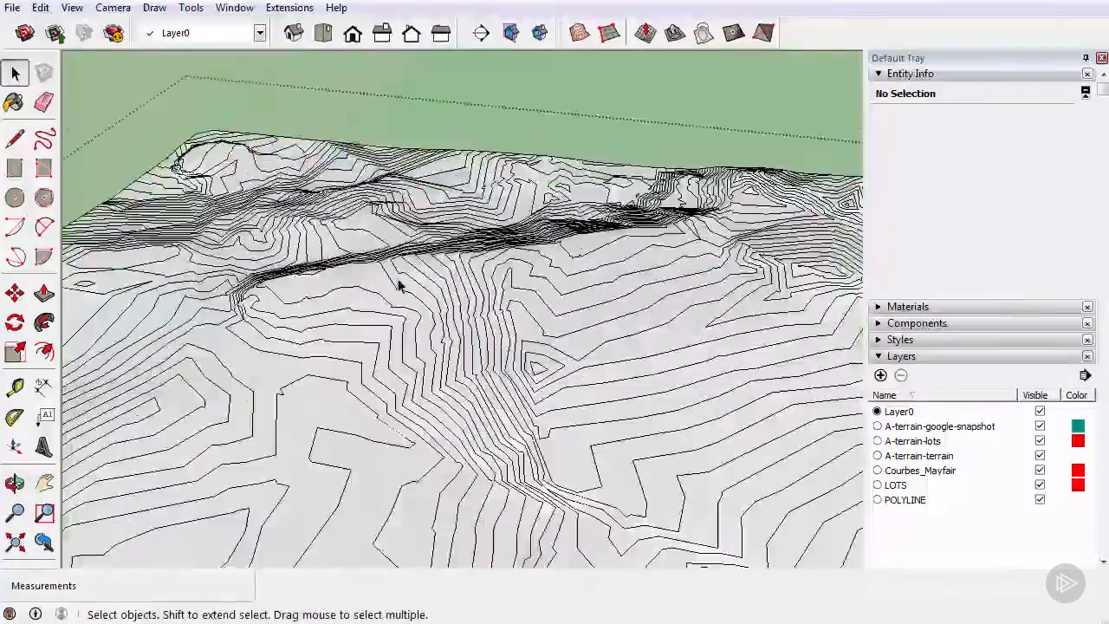
{"action": "middle_click_drag", "start_coordinate": [396, 280], "coordinate": [587, 245]}
{"action": "scroll", "coordinate": [482, 329], "scroll_direction": "down", "scroll_amount": 3}
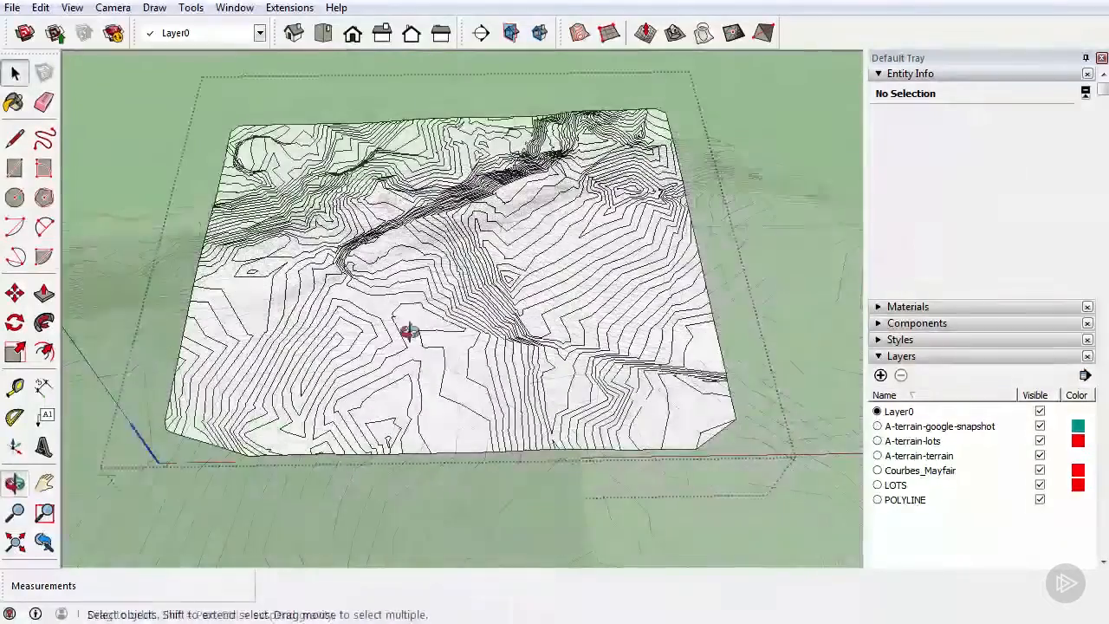
{"action": "middle_click_drag", "start_coordinate": [408, 330], "coordinate": [390, 260]}
{"action": "left_click", "coordinate": [378, 374]}
{"action": "scroll", "coordinate": [372, 274], "scroll_direction": "down", "scroll_amount": 3}
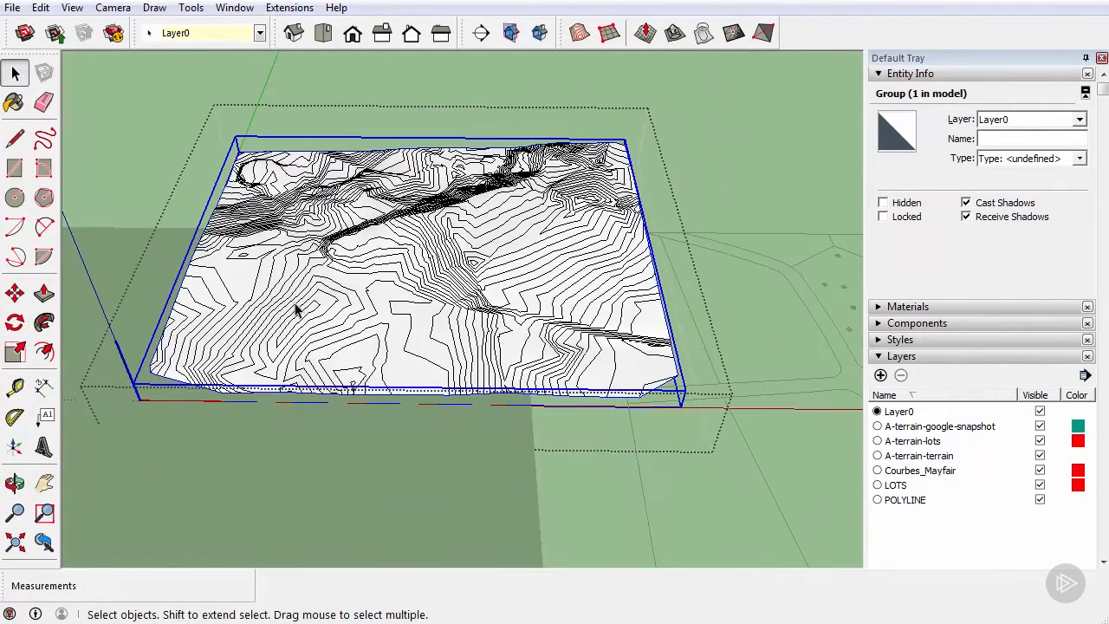
Delete all the contour lines inside the component while keeping the terrain surface group
{"action": "double_click", "coordinate": [447, 246]}
{"action": "scroll", "coordinate": [451, 249], "scroll_direction": "up", "scroll_amount": 3}
{"action": "scroll", "coordinate": [451, 247], "scroll_direction": "down", "scroll_amount": 4}
{"action": "middle_click_drag", "start_coordinate": [415, 228], "coordinate": [418, 307]}
{"action": "scroll", "coordinate": [416, 309], "scroll_direction": "up", "scroll_amount": 2}
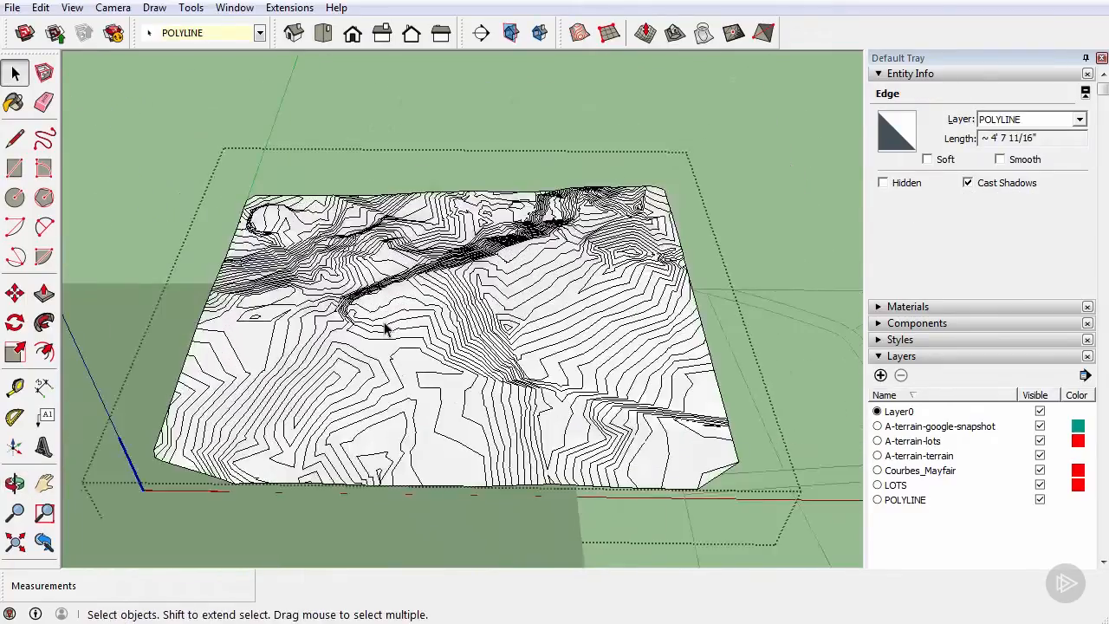
{"action": "left_click_drag", "start_coordinate": [758, 507], "coordinate": [23, 111]}
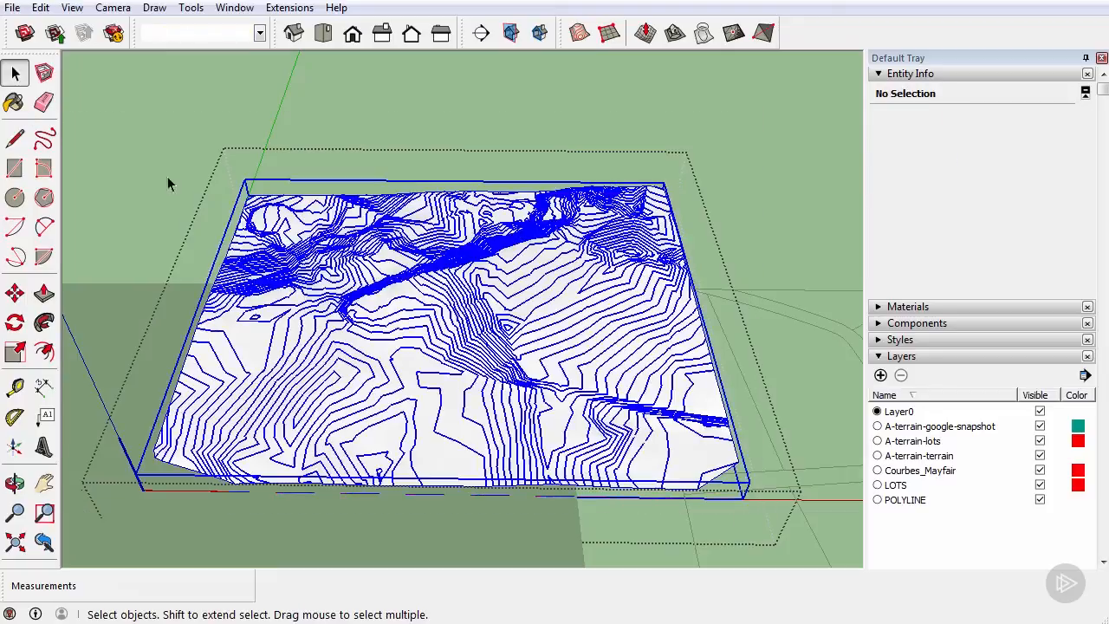
{"action": "left_click", "coordinate": [446, 463], "text": "shift"}
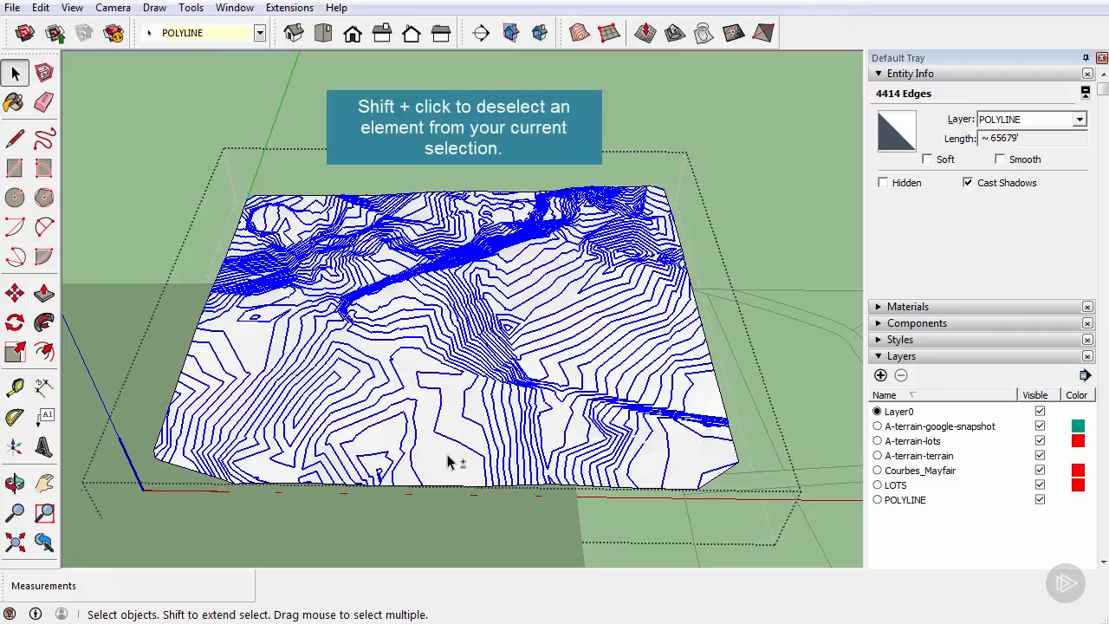
{"action": "key", "text": "Delete"}
Inspect the smooth terrain surface, then select the whole terrain component and compare its position with the neighbouring lot lines
{"action": "middle_click_drag", "start_coordinate": [413, 384], "coordinate": [153, 372]}
{"action": "scroll", "coordinate": [407, 312], "scroll_direction": "up", "scroll_amount": 5}
{"action": "scroll", "coordinate": [359, 248], "scroll_direction": "down", "scroll_amount": 6}
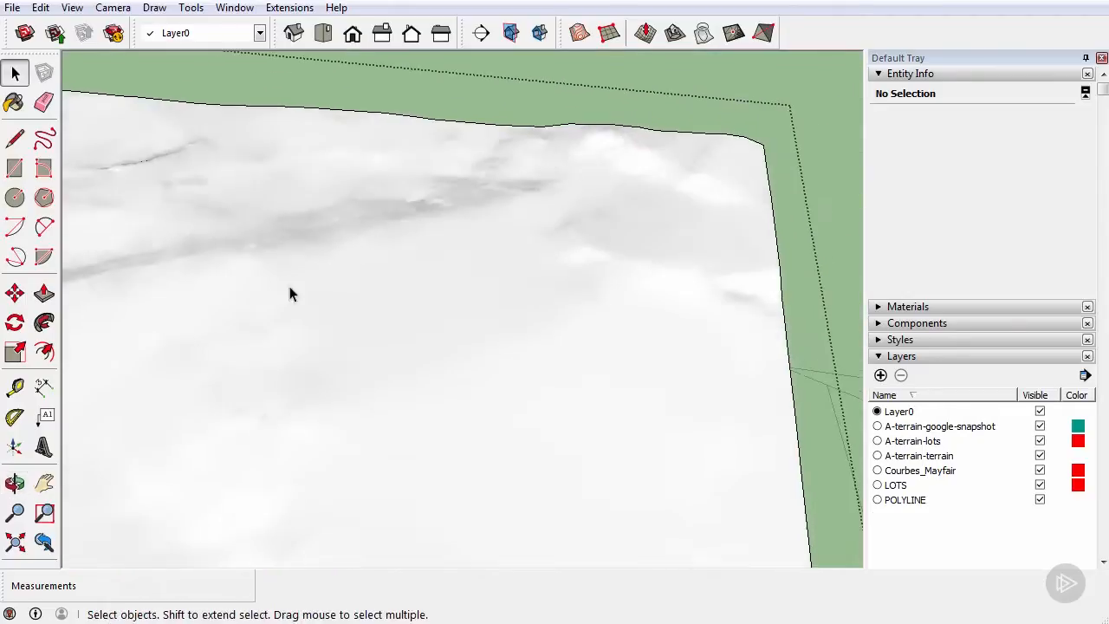
{"action": "middle_click_drag", "start_coordinate": [359, 247], "coordinate": [408, 384]}
{"action": "left_click", "coordinate": [354, 278]}
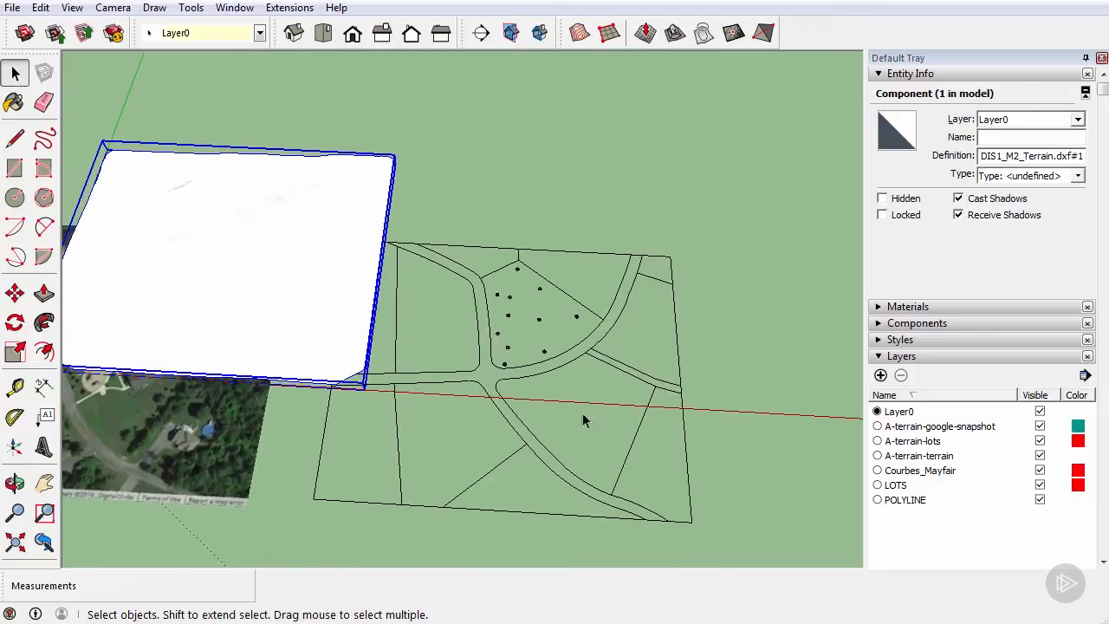
{"action": "middle_click_drag", "start_coordinate": [650, 340], "coordinate": [656, 282]}
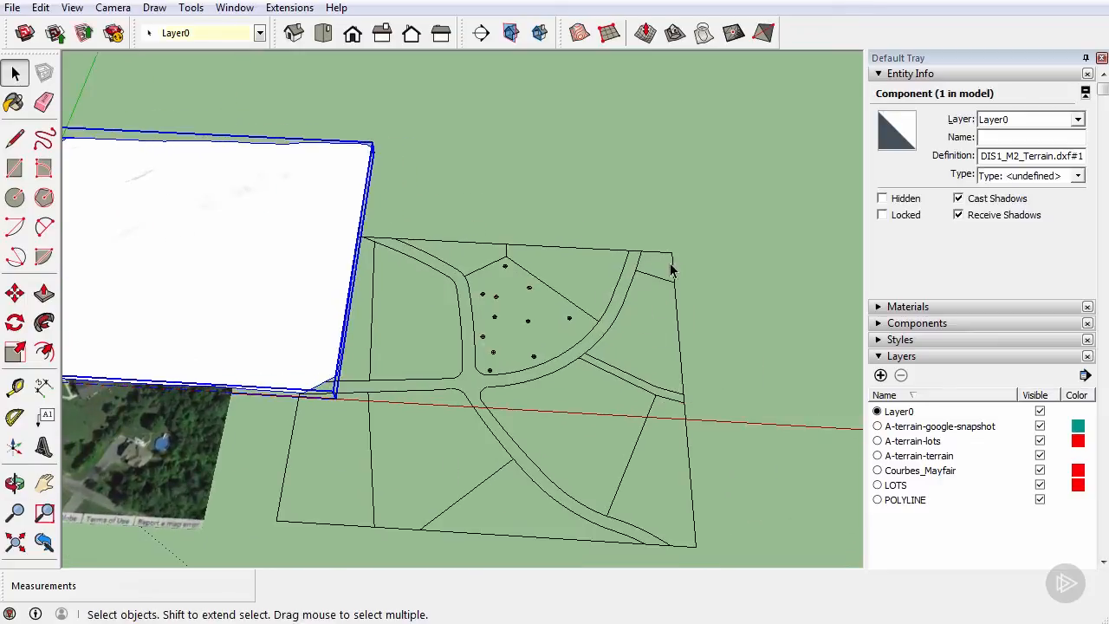
{"action": "middle_click_drag", "start_coordinate": [436, 262], "coordinate": [575, 453]}
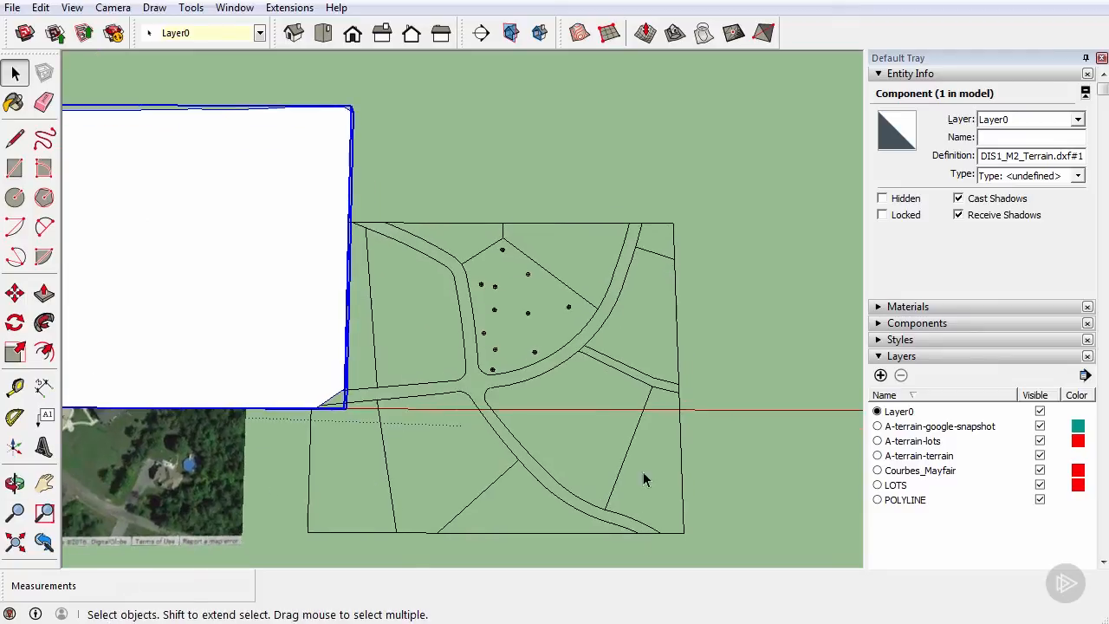
{"action": "middle_click_drag", "start_coordinate": [496, 275], "coordinate": [508, 347]}
{"action": "middle_click_drag", "start_coordinate": [450, 327], "coordinate": [594, 321], "text": "shift"}
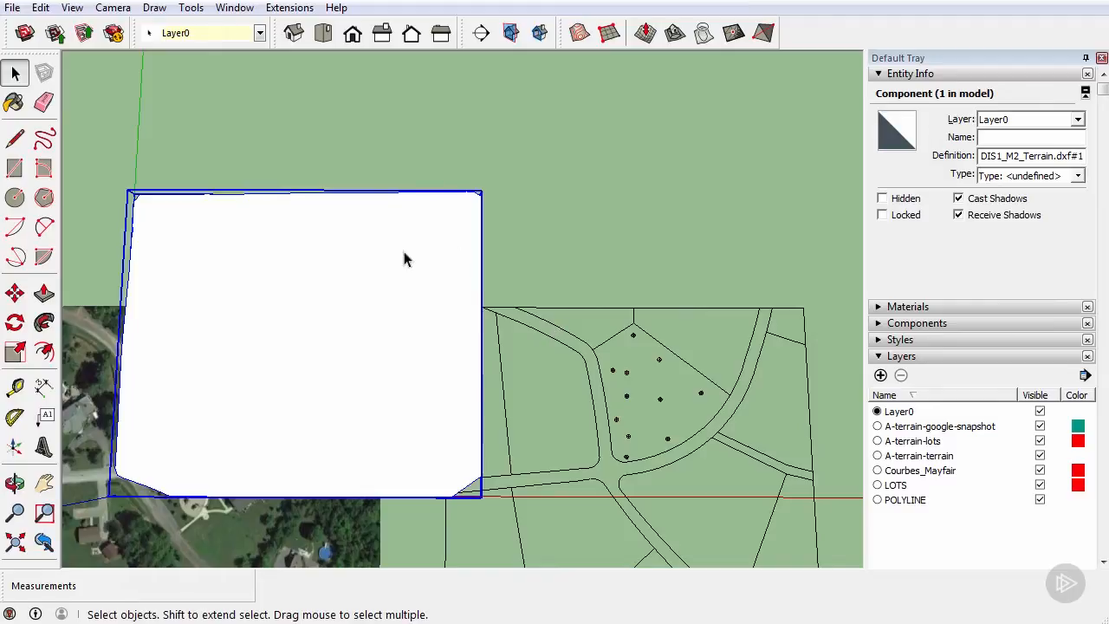
Draw two crossing guide lines from the ends of the terrain's cut-off corner near the green axis, extending the edges past the missing corner point
{"action": "scroll", "coordinate": [130, 222], "scroll_direction": "up", "scroll_amount": 5}
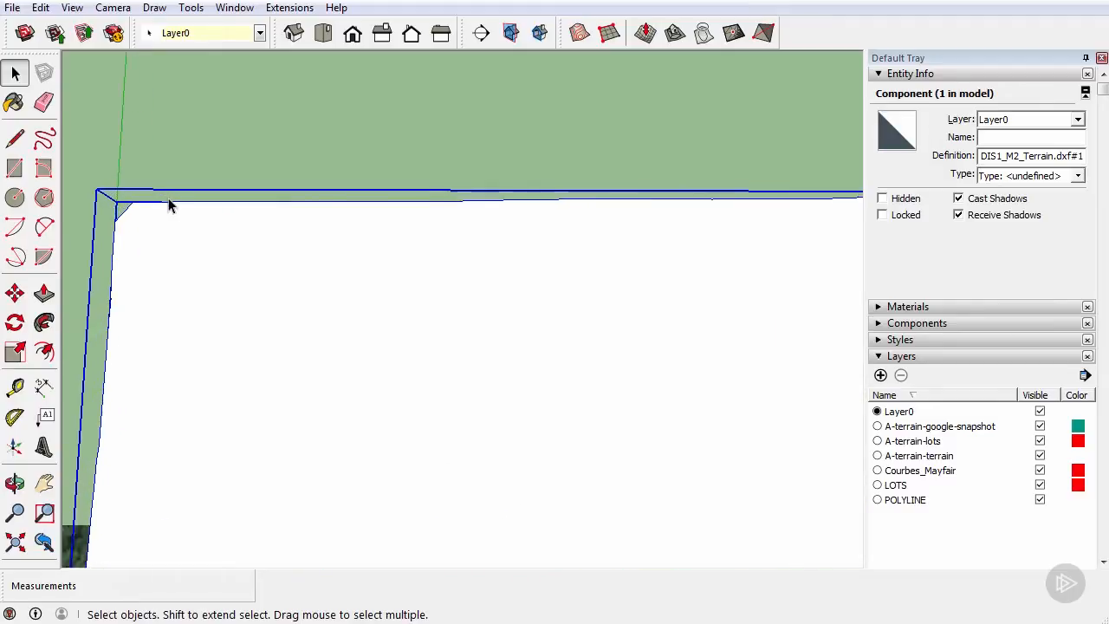
{"action": "scroll", "coordinate": [426, 327], "scroll_direction": "up", "scroll_amount": 6}
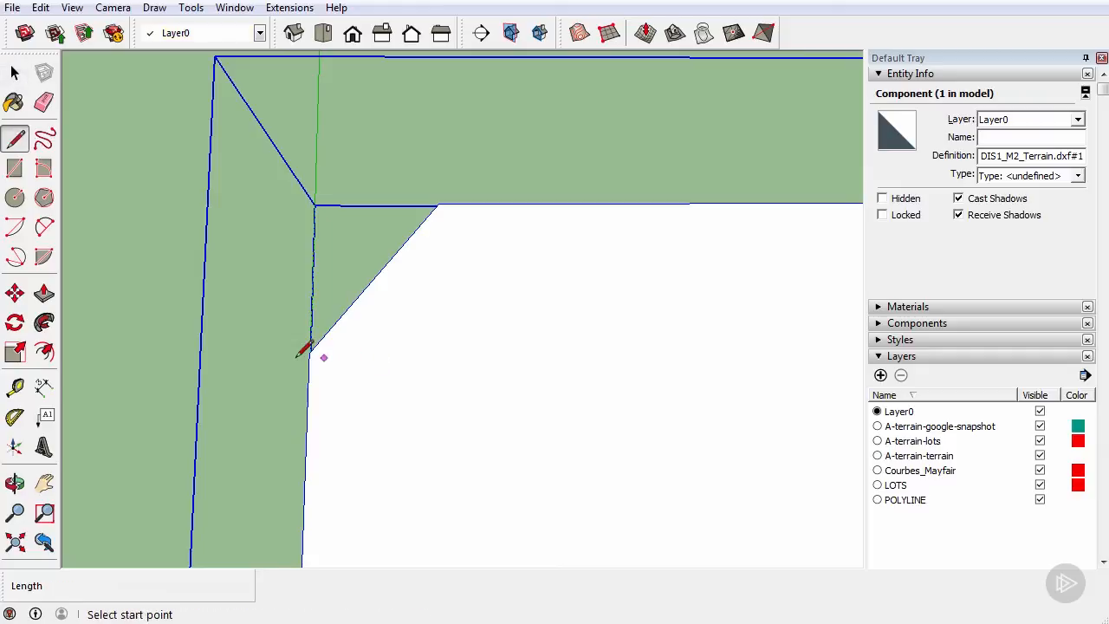
{"action": "left_click", "coordinate": [310, 352]}
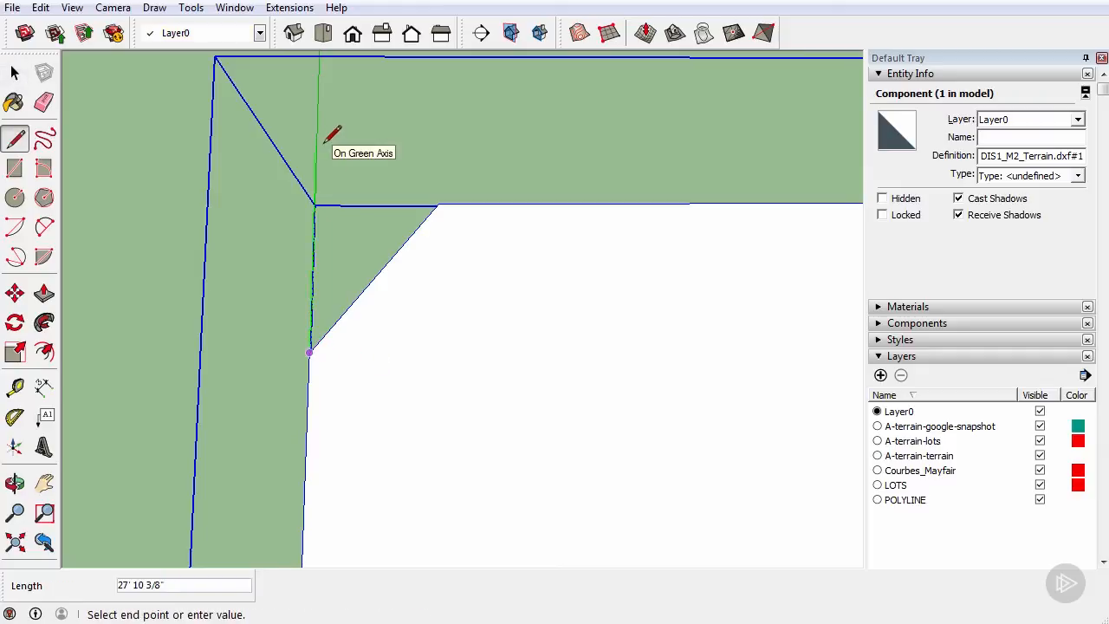
{"action": "left_click", "coordinate": [437, 205]}
{"action": "left_click", "coordinate": [315, 205]}
{"action": "middle_click_drag", "start_coordinate": [309, 186], "coordinate": [414, 290]}
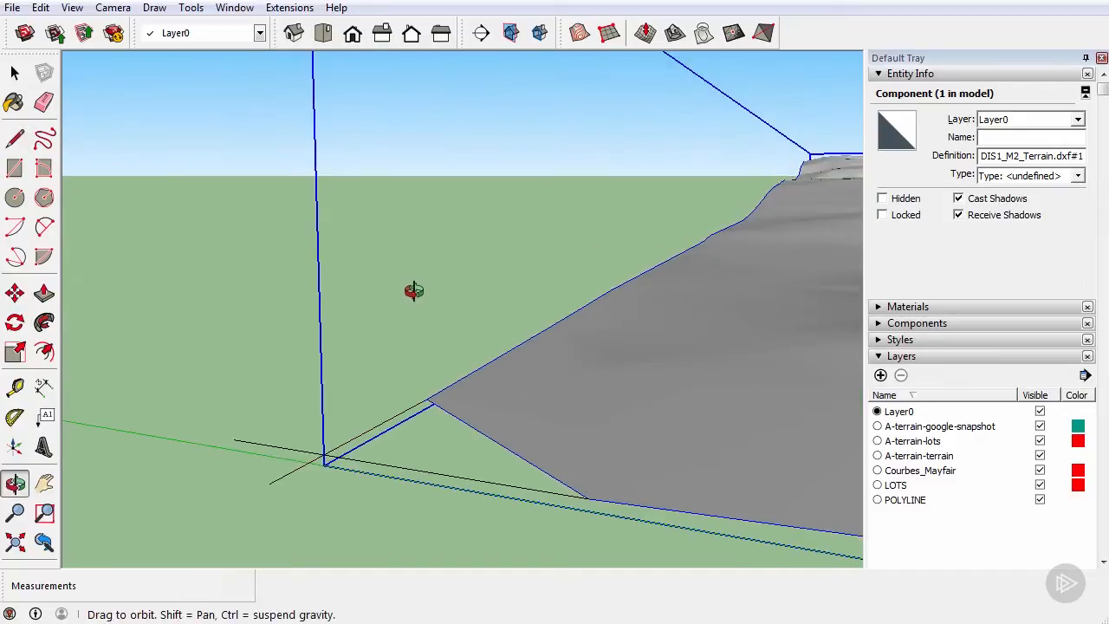
{"action": "scroll", "coordinate": [334, 449], "scroll_direction": "up", "scroll_amount": 4}
{"action": "middle_click_drag", "start_coordinate": [329, 447], "coordinate": [361, 318]}
{"action": "scroll", "coordinate": [314, 380], "scroll_direction": "down", "scroll_amount": 3}
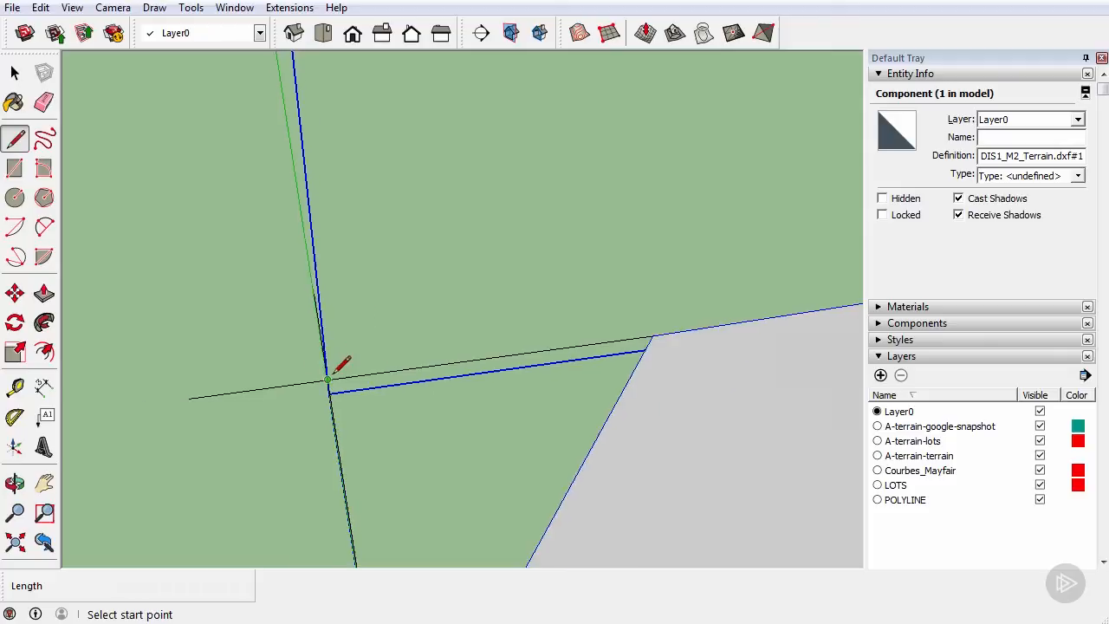
Move the terrain component together with its corner guide lines from their crossing point onto the matching corner of the lot lines
{"action": "mouse_move", "coordinate": [546, 438]}
{"action": "middle_mouse_down"}
{"action": "mouse_move", "coordinate": [485, 456]}
{"action": "mouse_move", "coordinate": [503, 458]}
{"action": "mouse_move", "coordinate": [193, 304]}
{"action": "mouse_move", "coordinate": [279, 318]}
{"action": "mouse_move", "coordinate": [278, 294]}
{"action": "middle_mouse_up"}
{"action": "scroll", "coordinate": [490, 456], "scroll_direction": "down", "scroll_amount": 5}
{"action": "scroll", "coordinate": [194, 303], "scroll_direction": "down", "scroll_amount": 6}
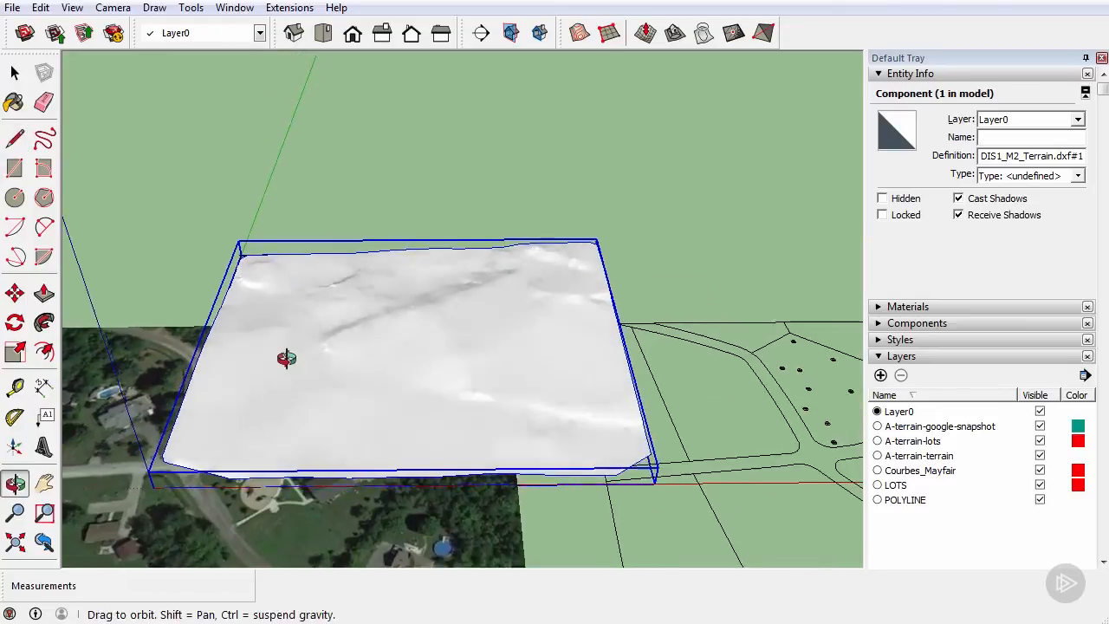
{"action": "left_click", "coordinate": [15, 74]}
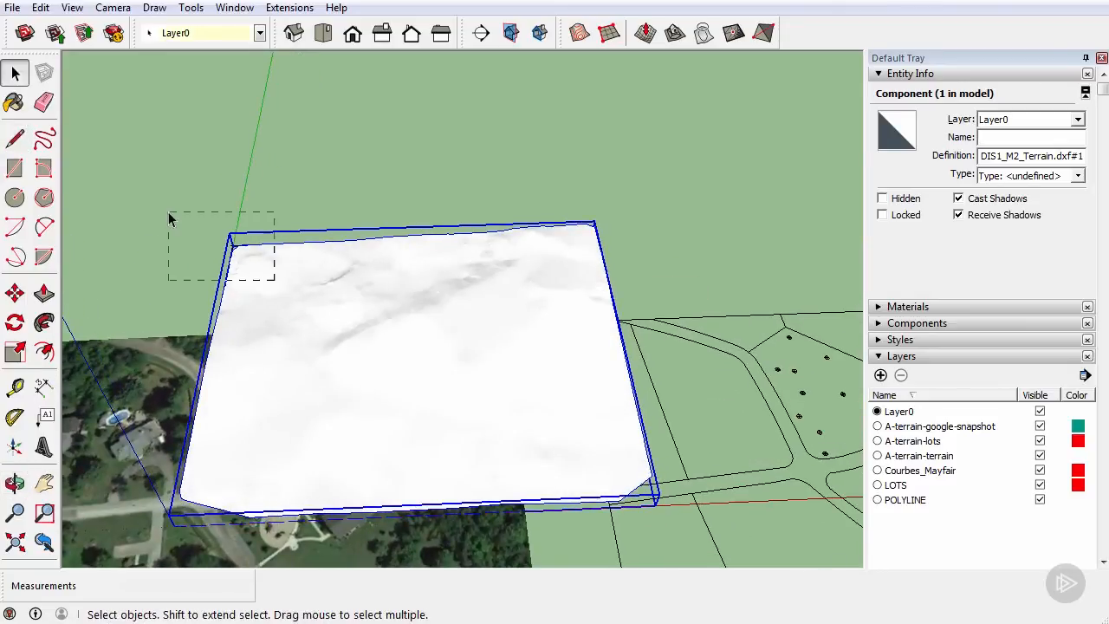
{"action": "scroll", "coordinate": [241, 261], "scroll_direction": "up", "scroll_amount": 8}
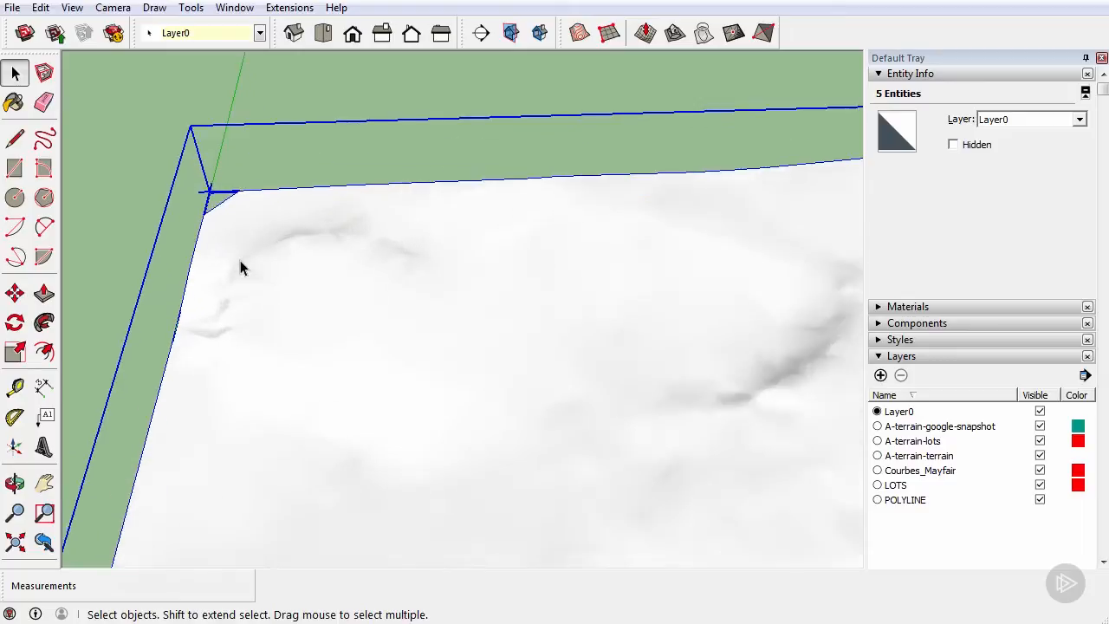
{"action": "left_click", "coordinate": [15, 293]}
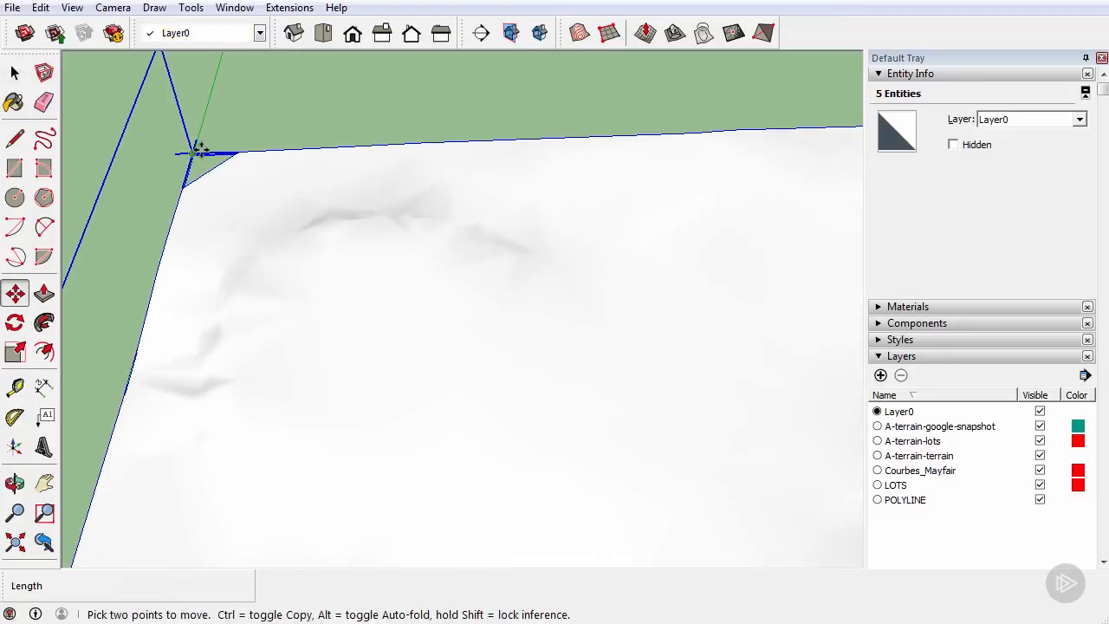
{"action": "left_click", "coordinate": [196, 153]}
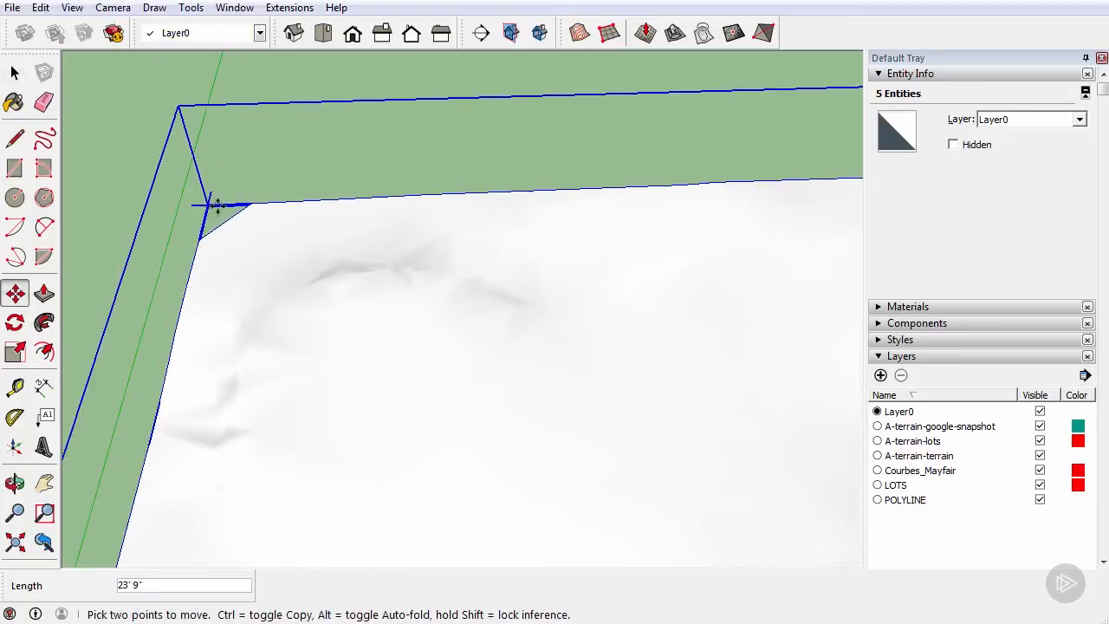
{"action": "scroll", "coordinate": [234, 204], "scroll_direction": "down", "scroll_amount": 10}
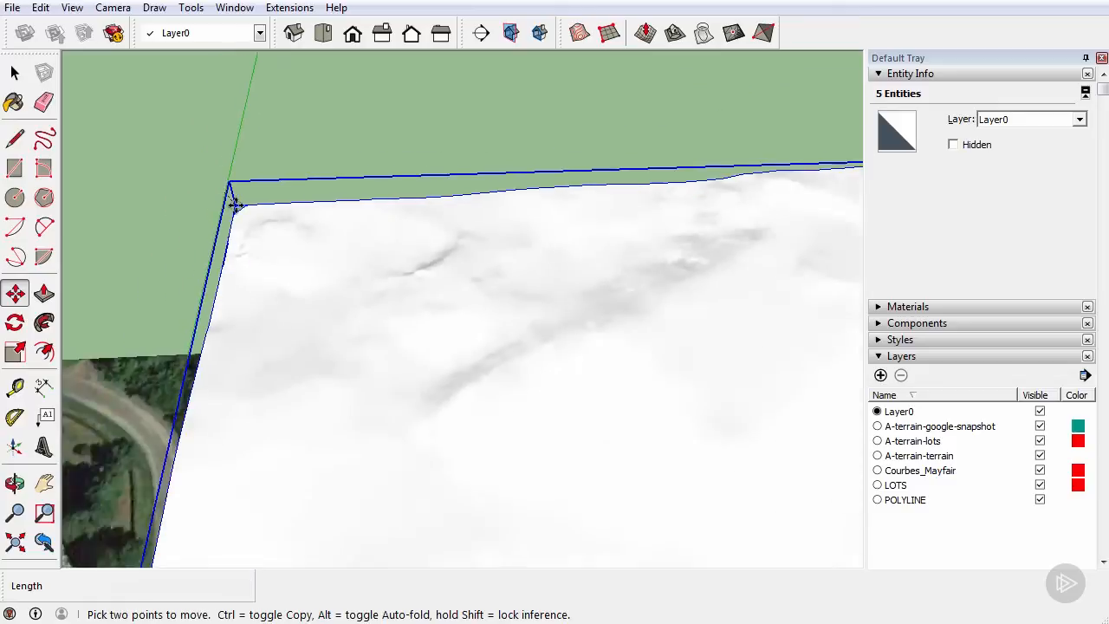
{"action": "scroll", "coordinate": [656, 304], "scroll_direction": "up", "scroll_amount": 10}
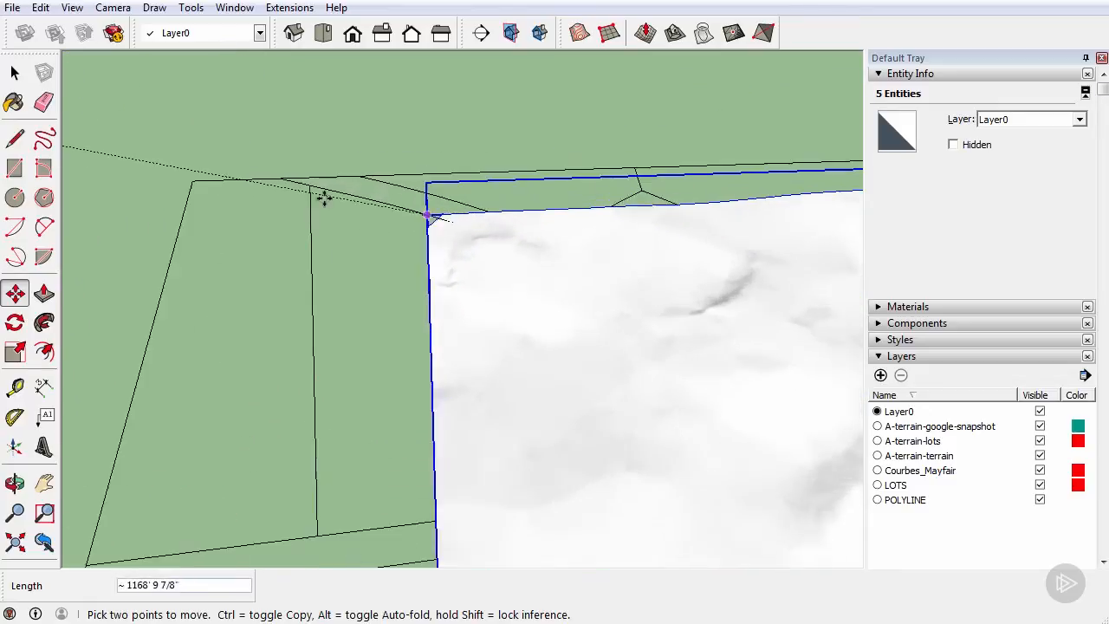
{"action": "middle_click_drag", "start_coordinate": [197, 182], "coordinate": [235, 265]}
{"action": "scroll", "coordinate": [309, 295], "scroll_direction": "up", "scroll_amount": 9}
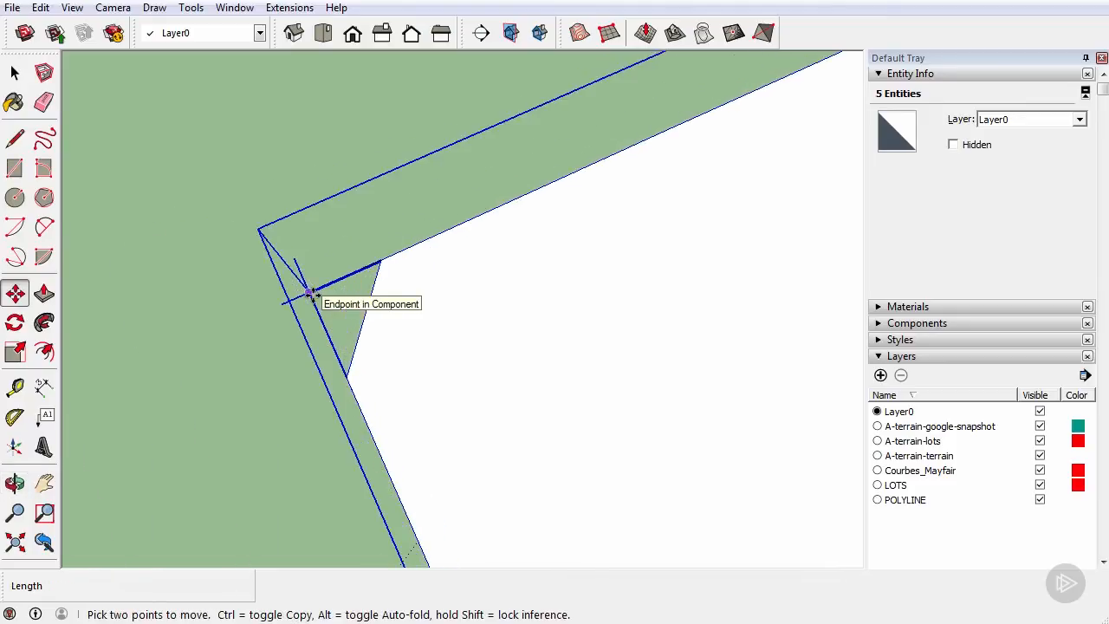
Select the four guide line edges at the terrain's corner and delete them
{"action": "left_click", "coordinate": [16, 75]}
{"action": "middle_click_drag", "start_coordinate": [312, 292], "coordinate": [302, 220]}
{"action": "left_click", "coordinate": [348, 219]}
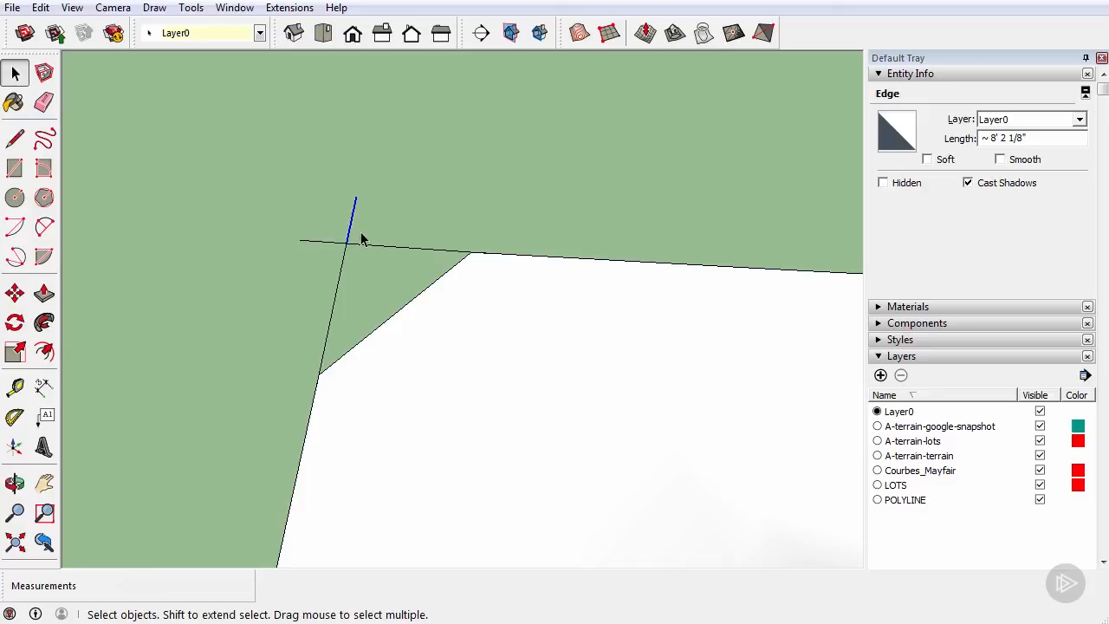
{"action": "left_click", "coordinate": [342, 251], "text": "shift"}
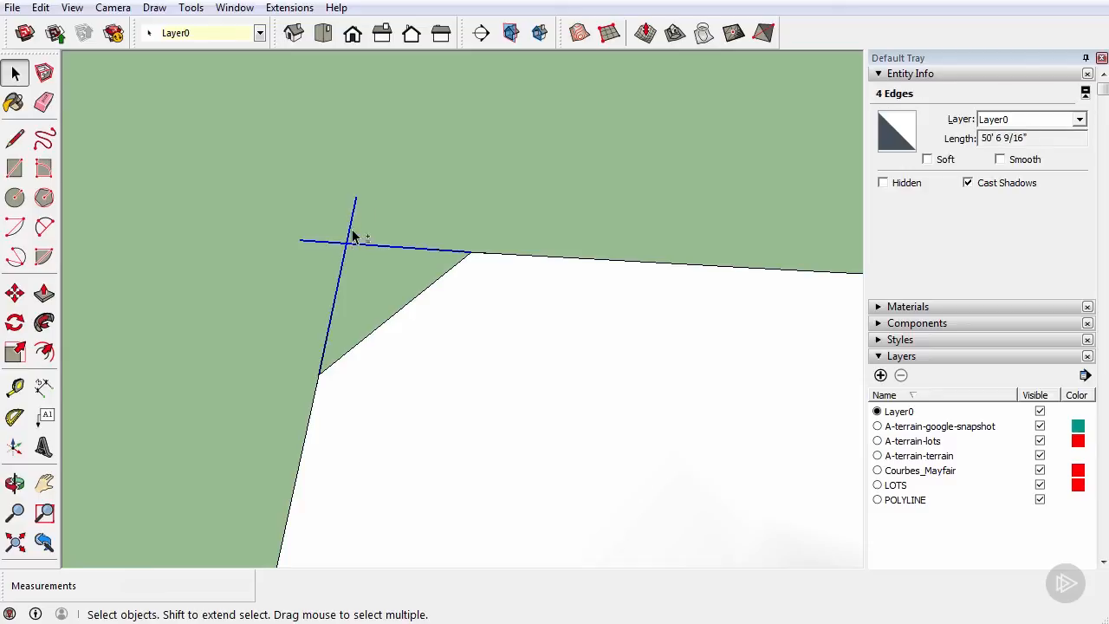
{"action": "key", "text": "Escape"}
Select the Lot lines component under the moved terrain and check from the side and above how the two line up
{"action": "scroll", "coordinate": [535, 319], "scroll_direction": "down", "scroll_amount": 5}
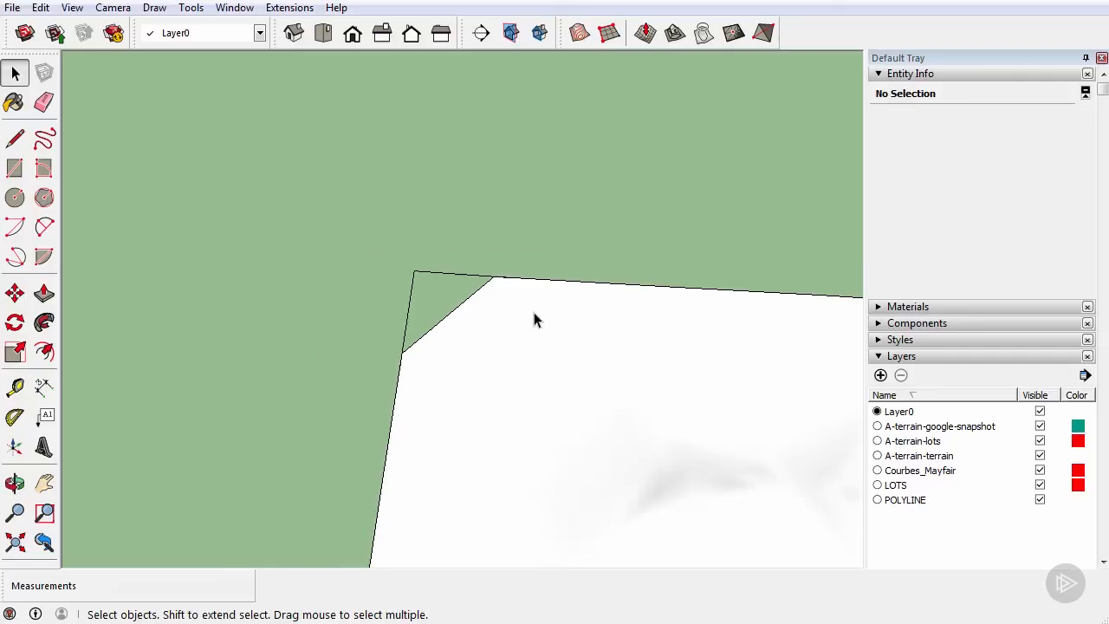
{"action": "scroll", "coordinate": [535, 319], "scroll_direction": "down", "scroll_amount": 4}
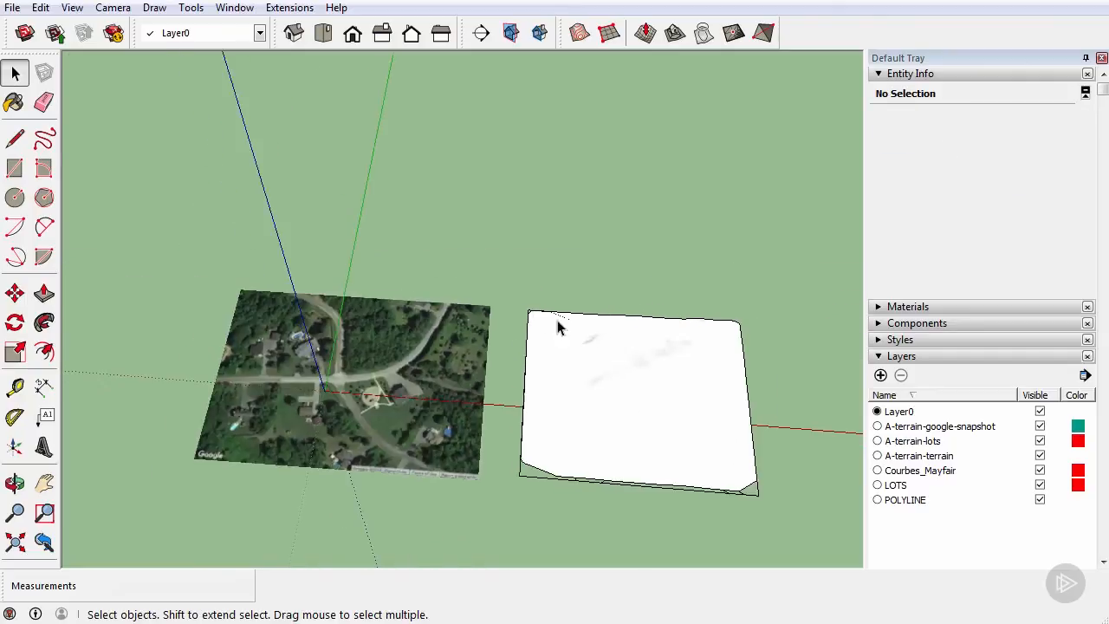
{"action": "scroll", "coordinate": [685, 428], "scroll_direction": "up", "scroll_amount": 4}
{"action": "middle_click_drag", "start_coordinate": [686, 428], "coordinate": [700, 554]}
{"action": "middle_click_drag", "start_coordinate": [693, 448], "coordinate": [641, 454]}
{"action": "mouse_move", "coordinate": [646, 414]}
{"action": "middle_mouse_down"}
{"action": "mouse_move", "coordinate": [596, 245]}
{"action": "mouse_move", "coordinate": [569, 344]}
{"action": "mouse_move", "coordinate": [421, 361]}
{"action": "mouse_move", "coordinate": [433, 464]}
{"action": "mouse_move", "coordinate": [451, 280]}
{"action": "mouse_move", "coordinate": [460, 362]}
{"action": "middle_mouse_up"}
{"action": "left_click", "coordinate": [571, 328]}
{"action": "left_click", "coordinate": [464, 347]}
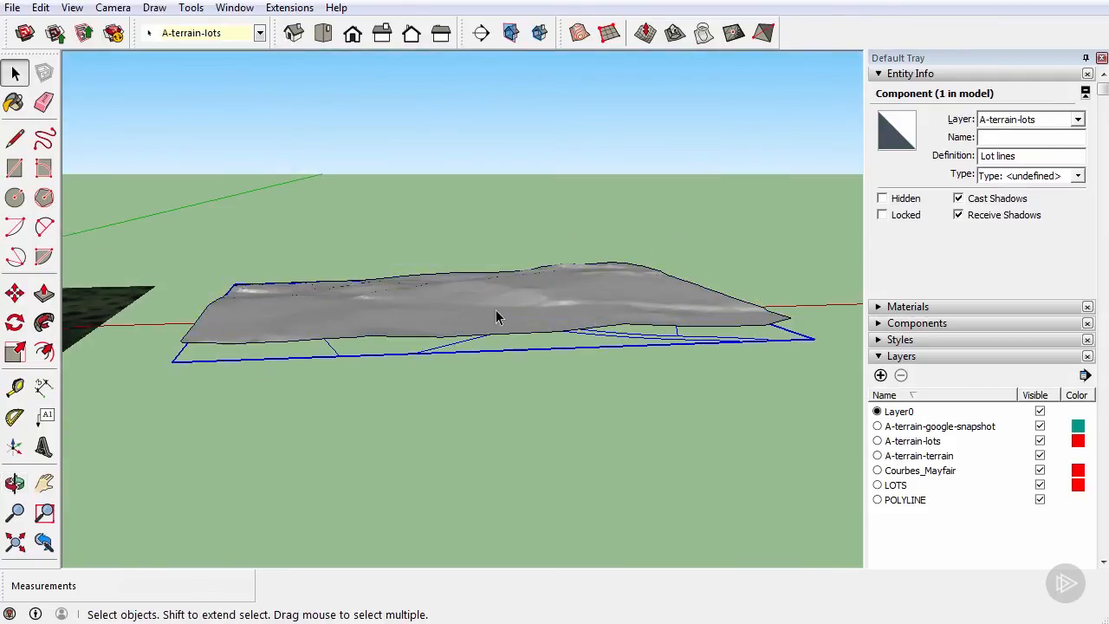
{"action": "middle_click_drag", "start_coordinate": [479, 364], "coordinate": [452, 449]}
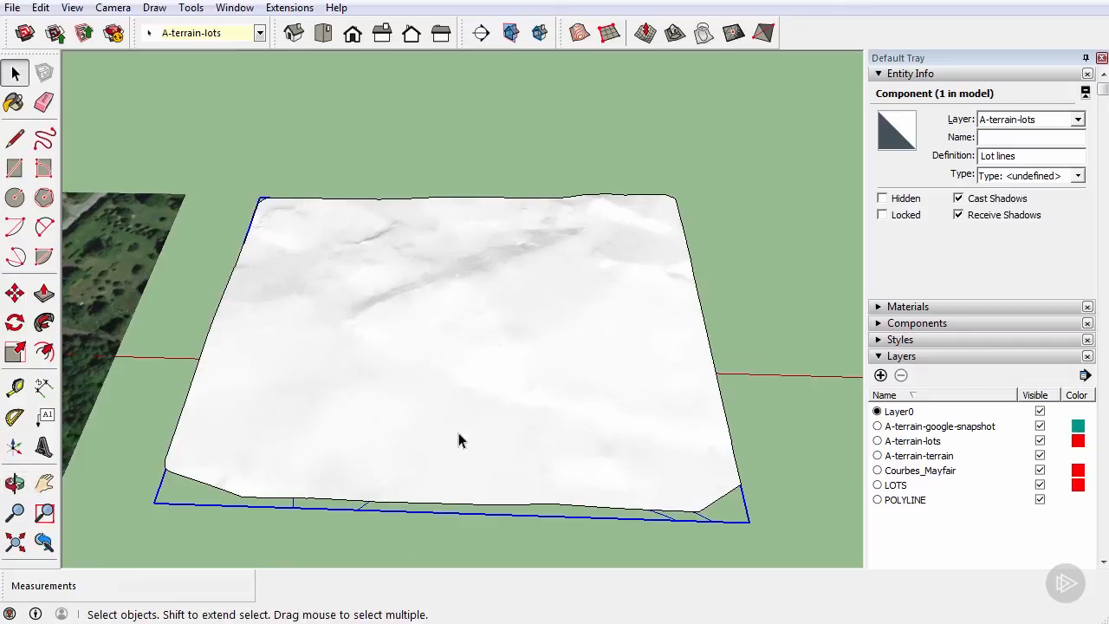